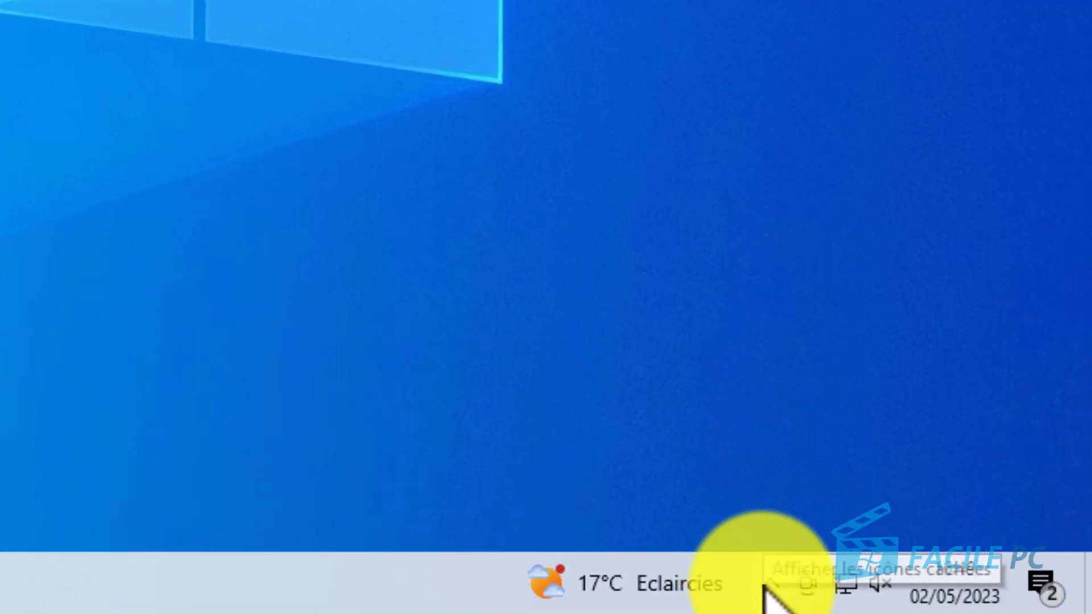
# Step: Check the hidden notification-area icons and the File Explorer navigation pane for OneDrive, and close File Explorer
pyautogui.click(768, 584)
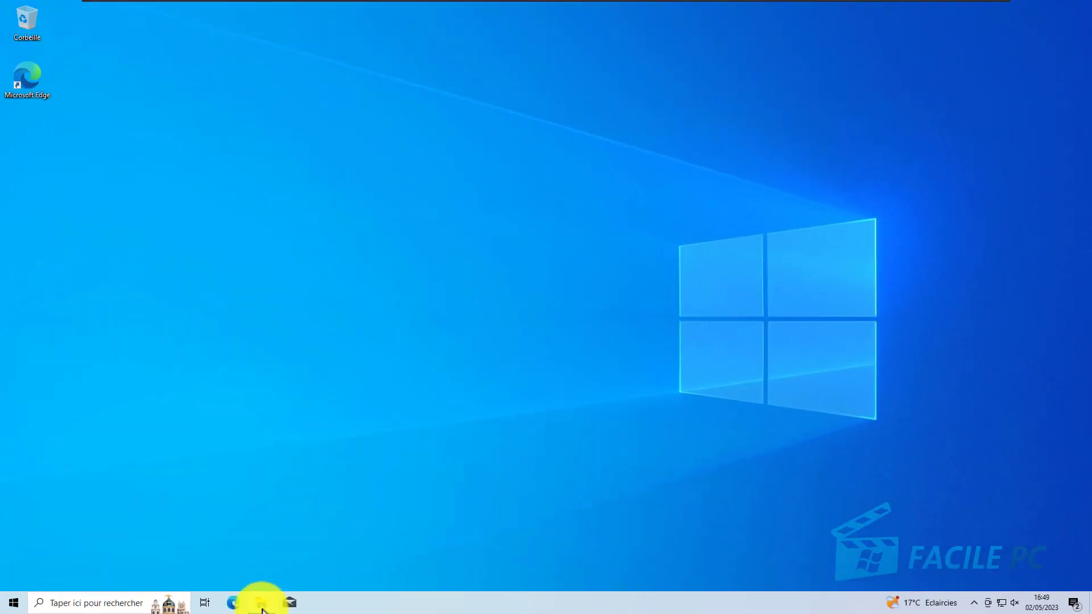
pyautogui.click(261, 603)
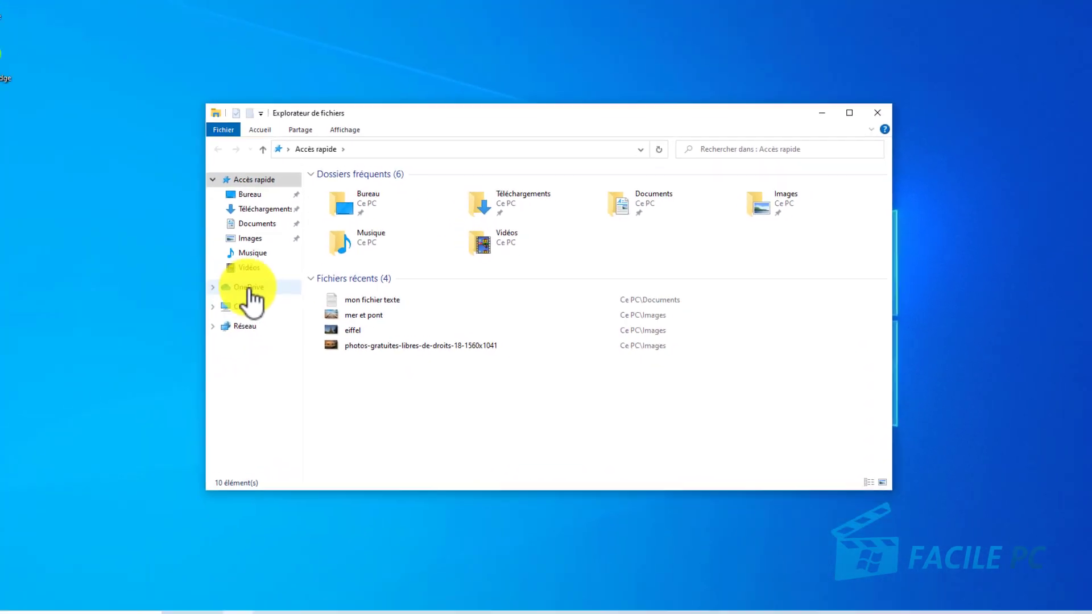
pyautogui.click(878, 113)
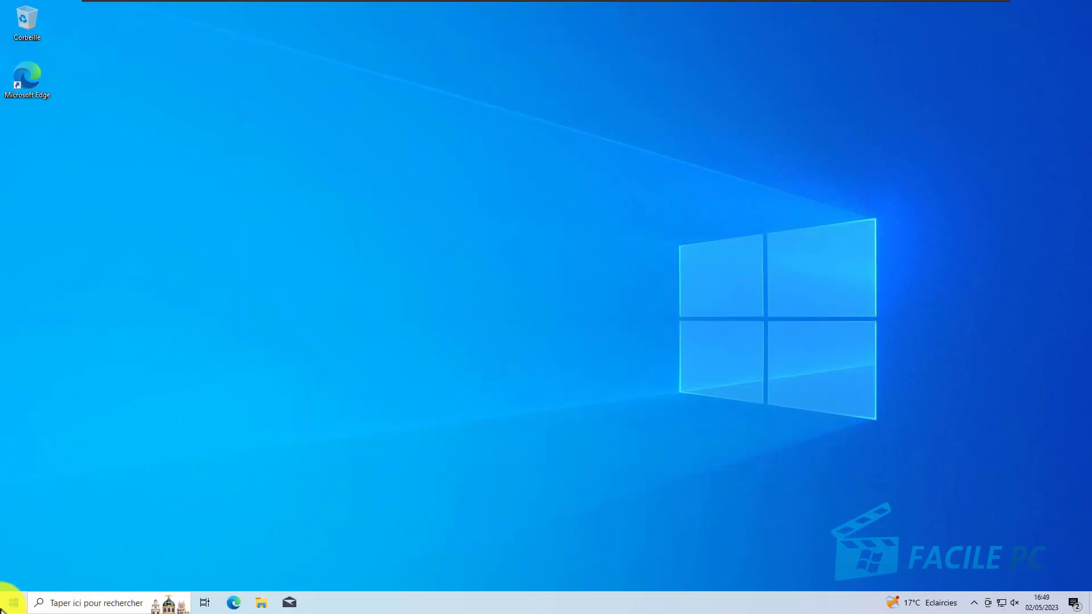
# Step: Launch OneDrive from the installed apps listed under the letter O
pyautogui.click(12, 604)
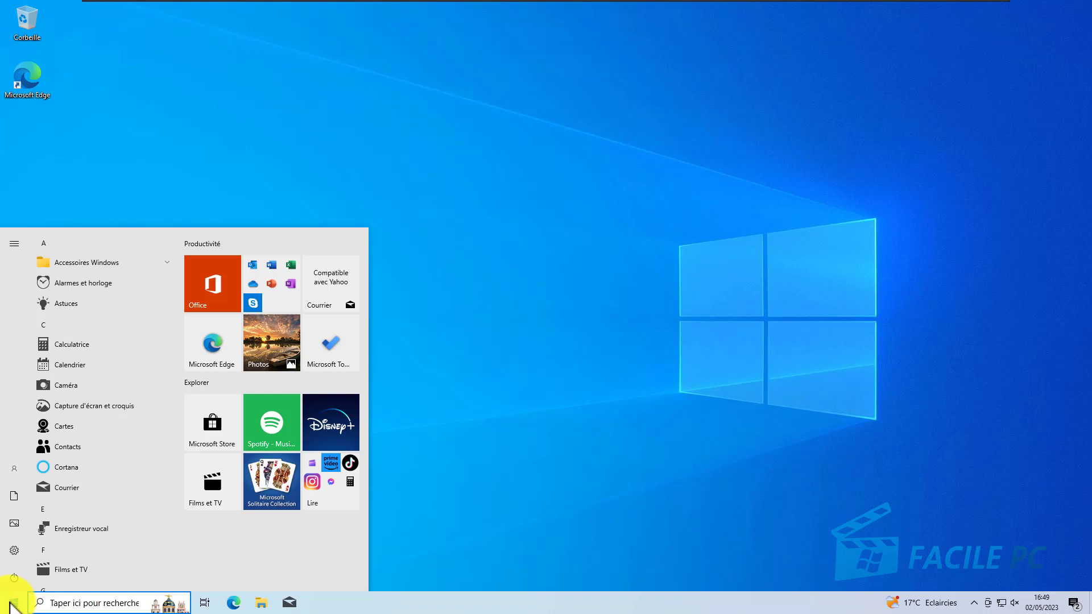
pyautogui.click(73, 328)
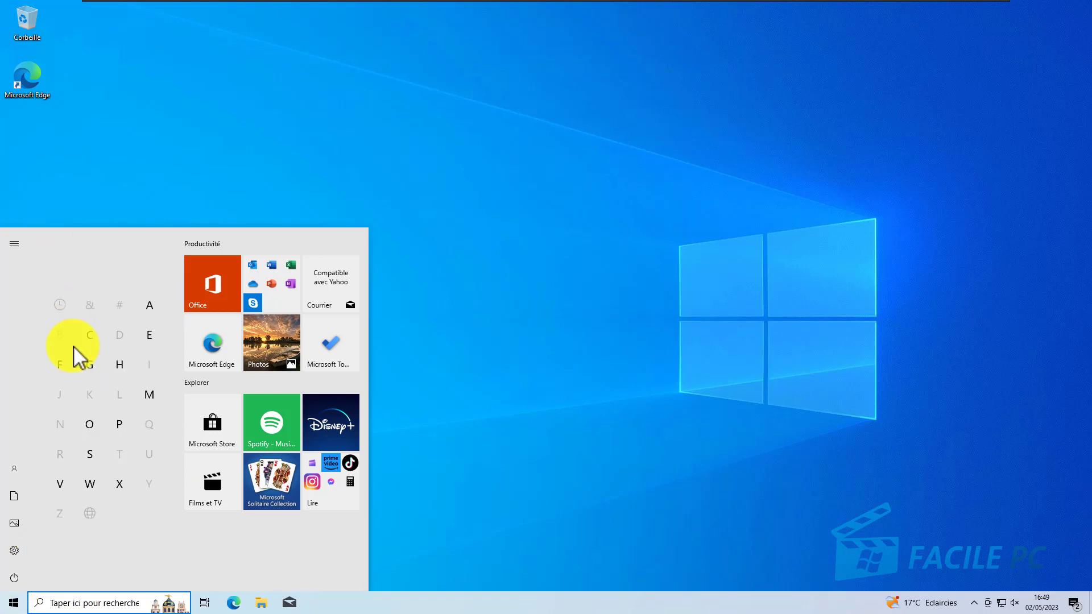
pyautogui.click(87, 431)
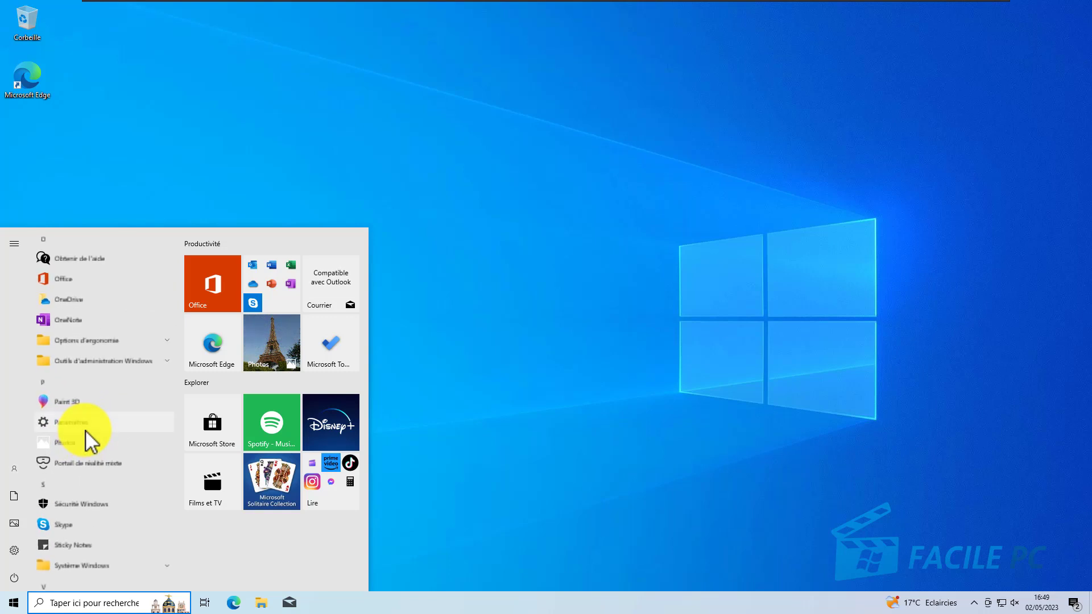
pyautogui.click(61, 311)
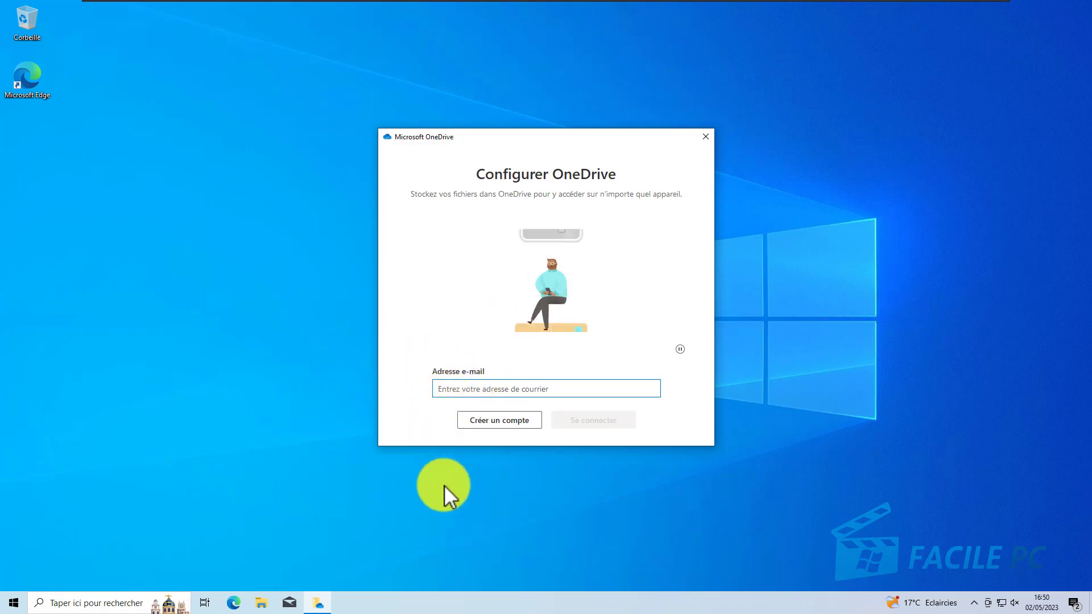
# Step: Examine the free account sign-up page and its domain choices for a new e-mail address, and close the browser
pyautogui.click(476, 421)
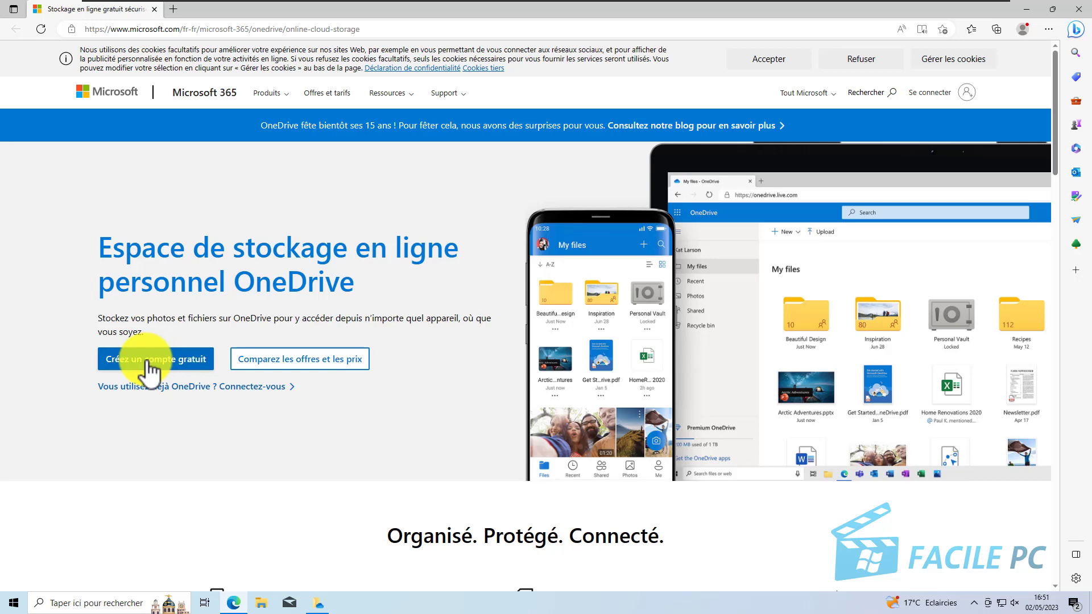
pyautogui.click(149, 369)
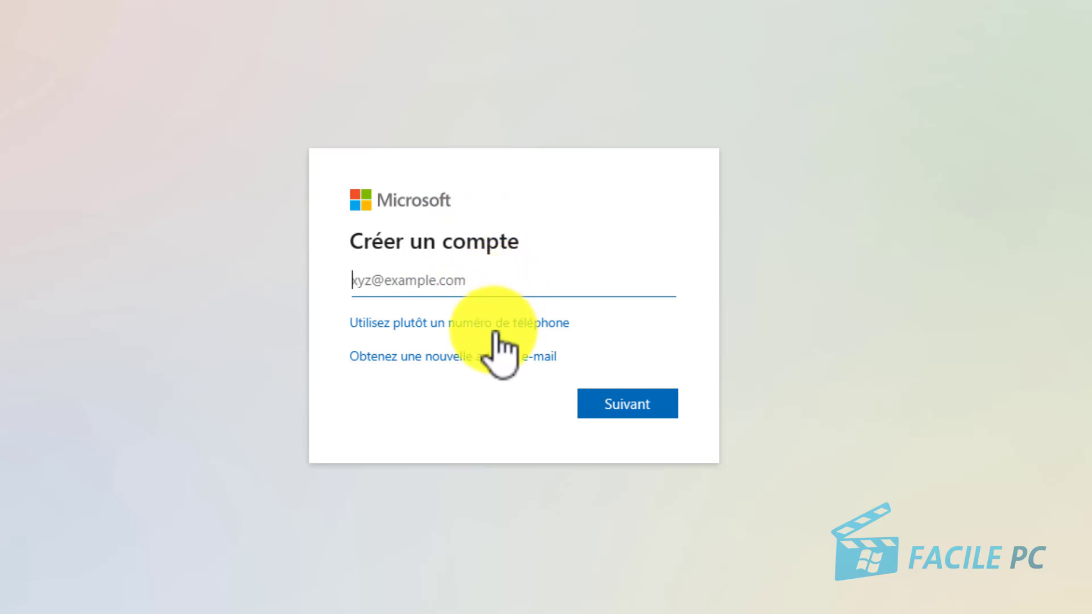
pyautogui.click(390, 358)
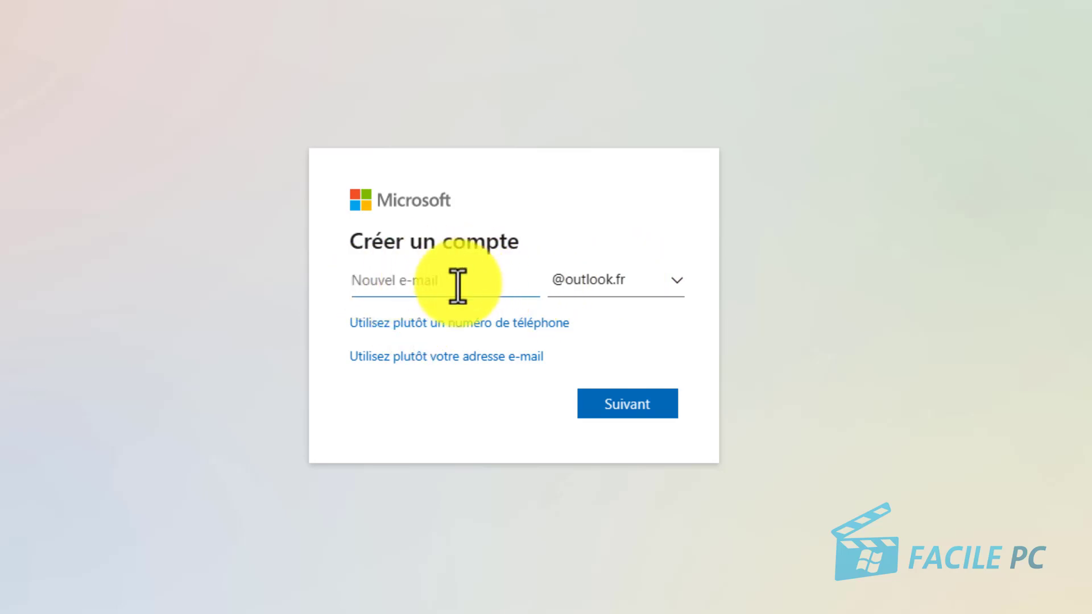
pyautogui.click(675, 280)
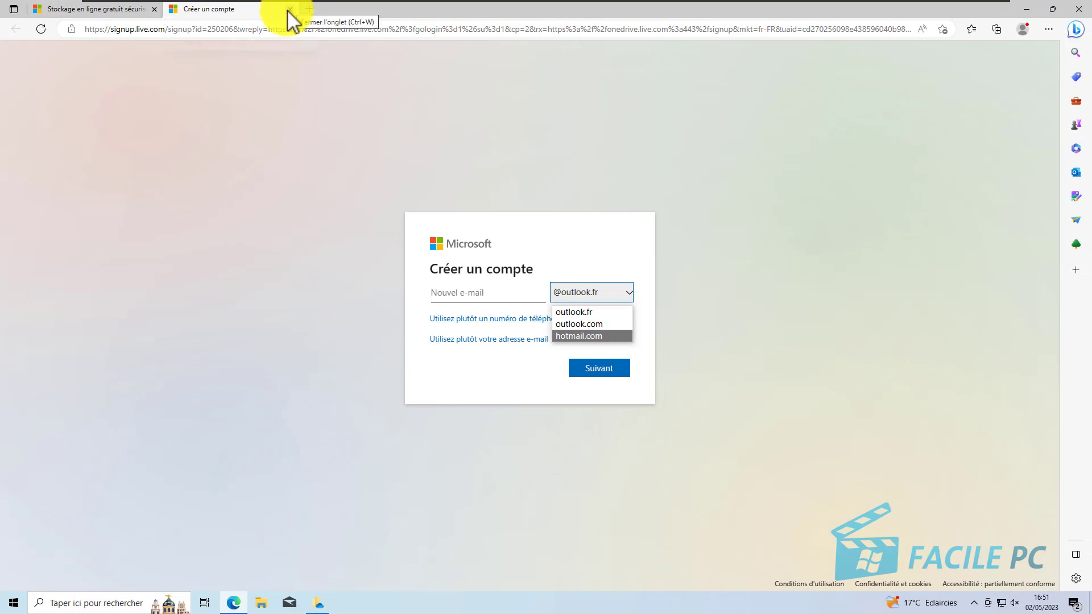
pyautogui.click(290, 21)
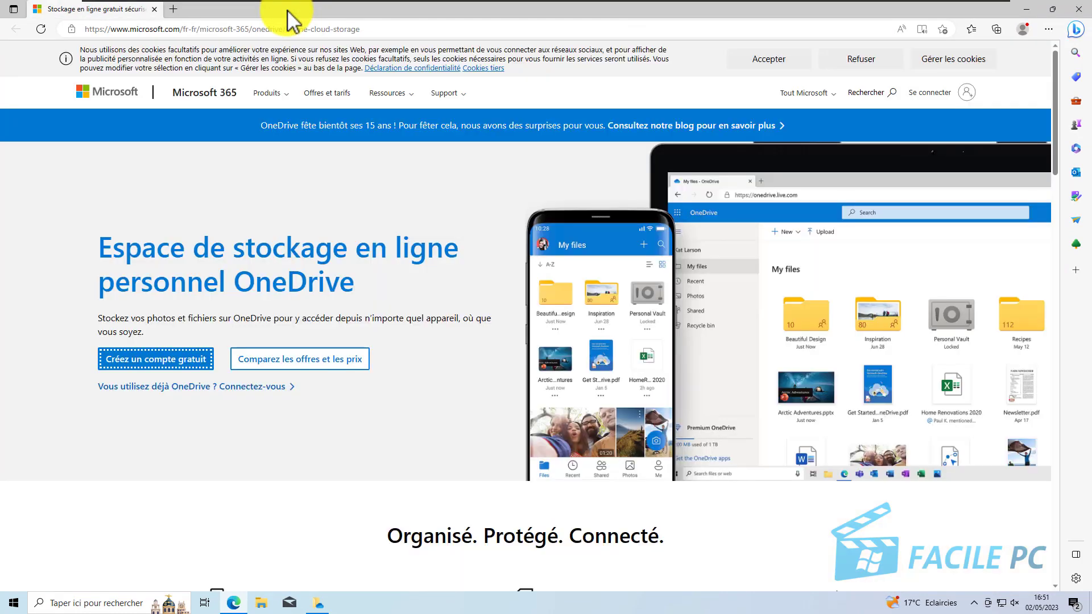
pyautogui.click(155, 9)
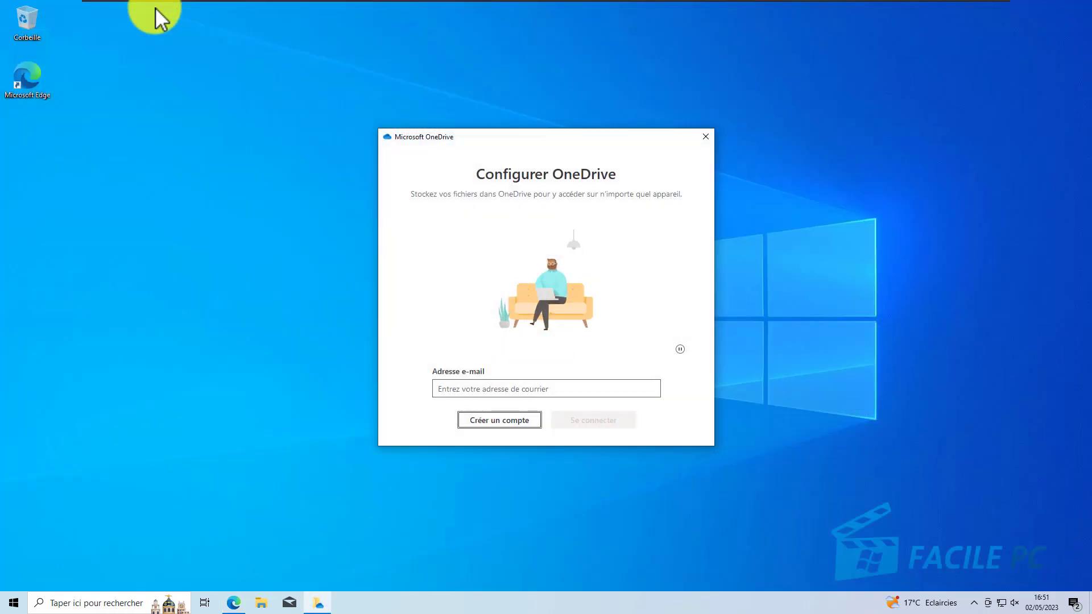
# Step: Enter the Microsoft account's e-mail address in the OneDrive setup and proceed to sign-in
pyautogui.click(451, 389)
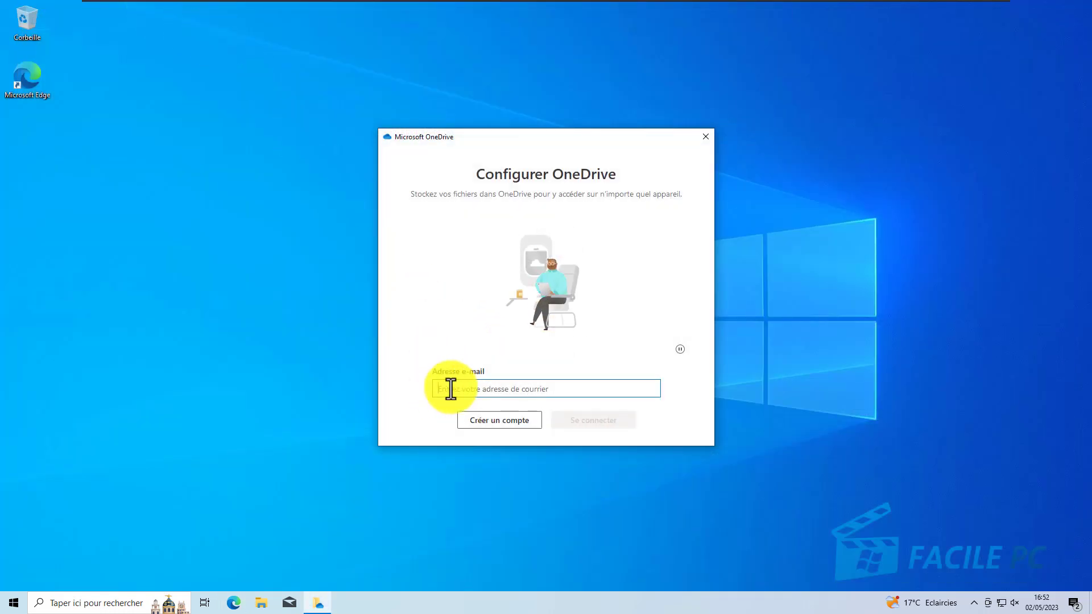
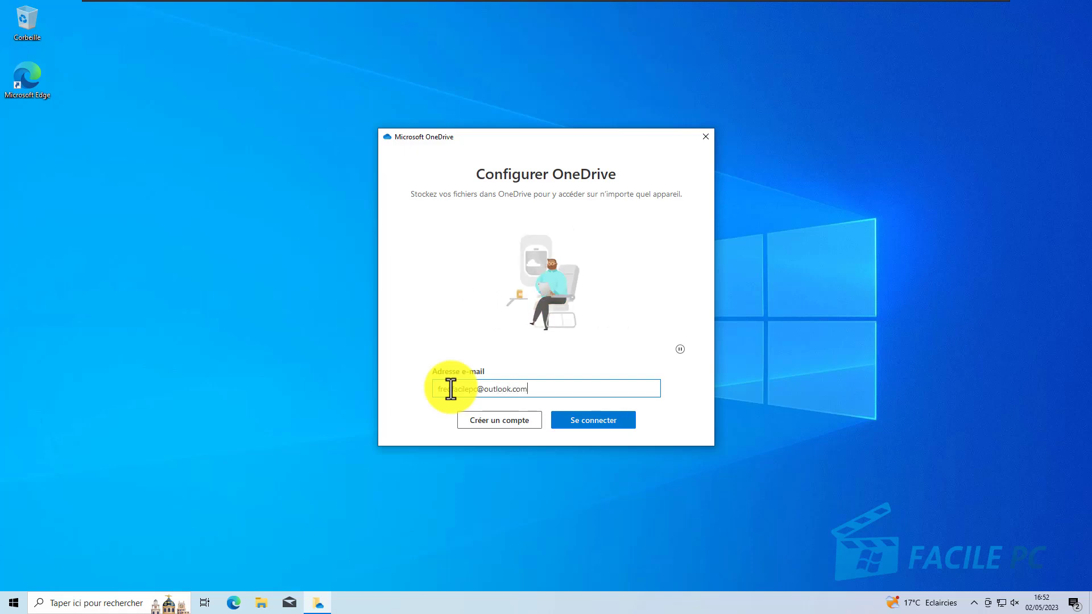
pyautogui.click(602, 421)
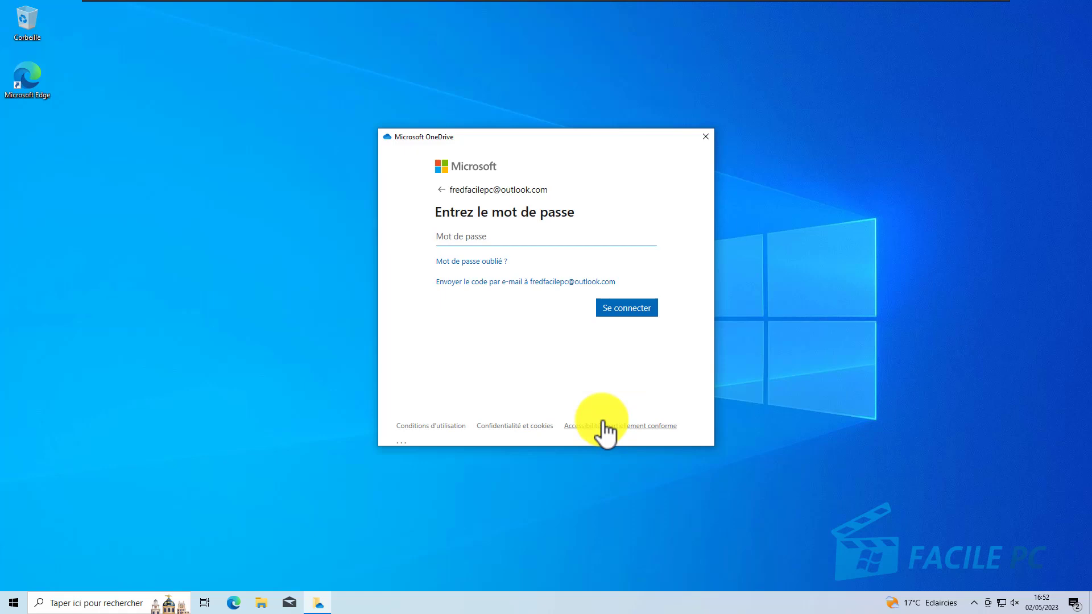
# Step: Sign in with the account password and skip the security code check for now
pyautogui.write('•••••••••')
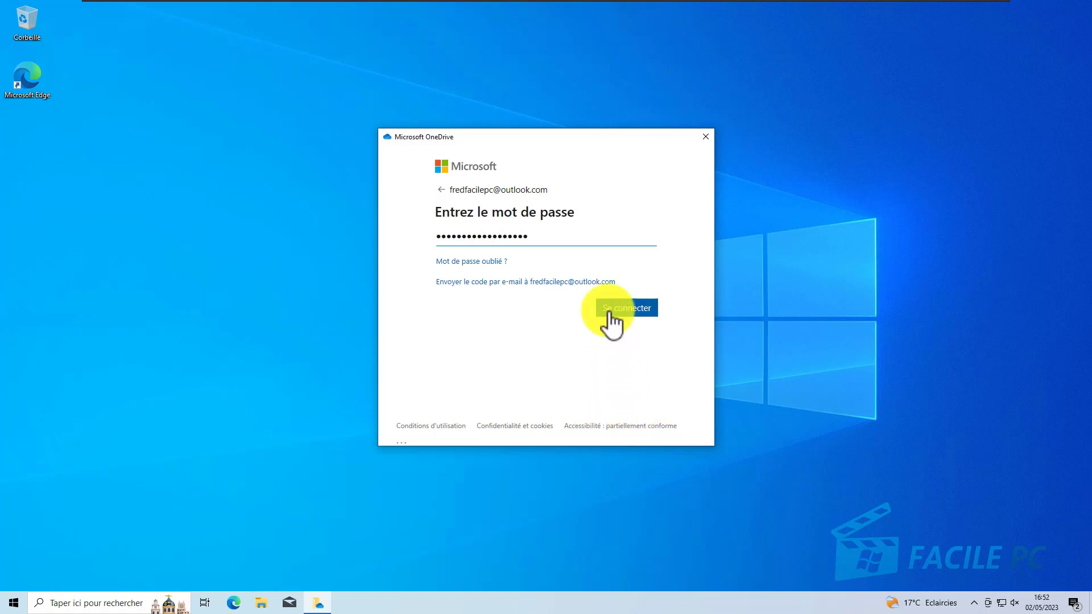
pyautogui.click(607, 308)
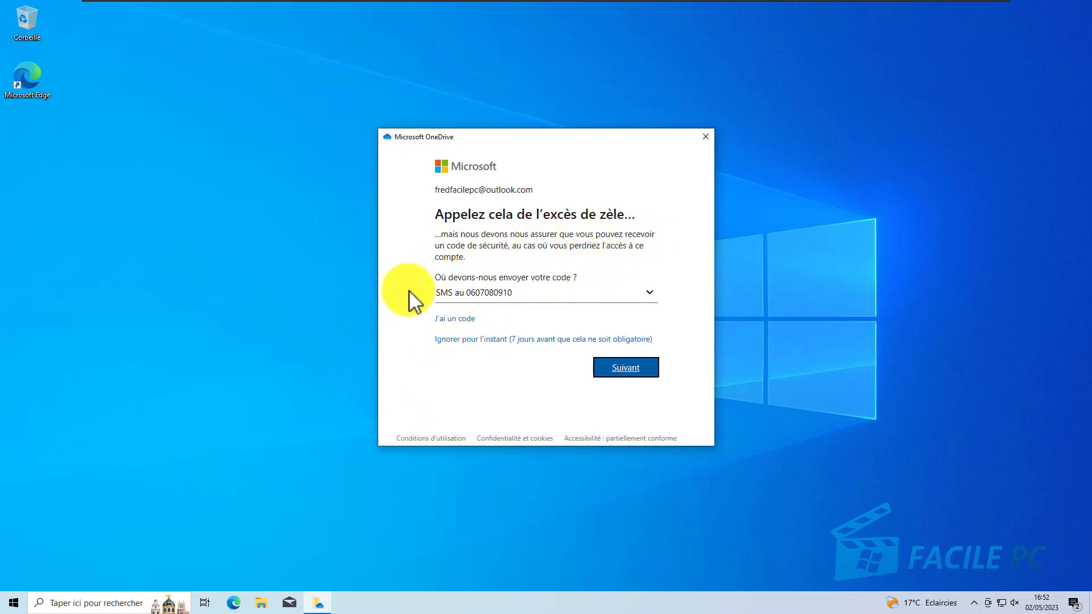
pyautogui.click(465, 340)
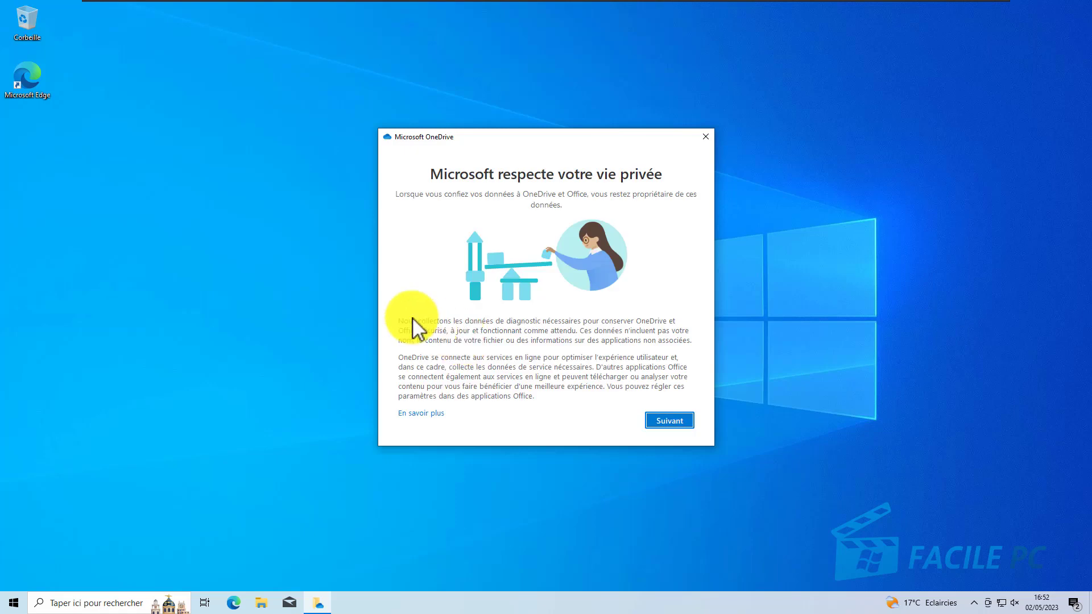
# Step: Acknowledge the privacy notice and accept the setup without sending optional data
pyautogui.click(674, 420)
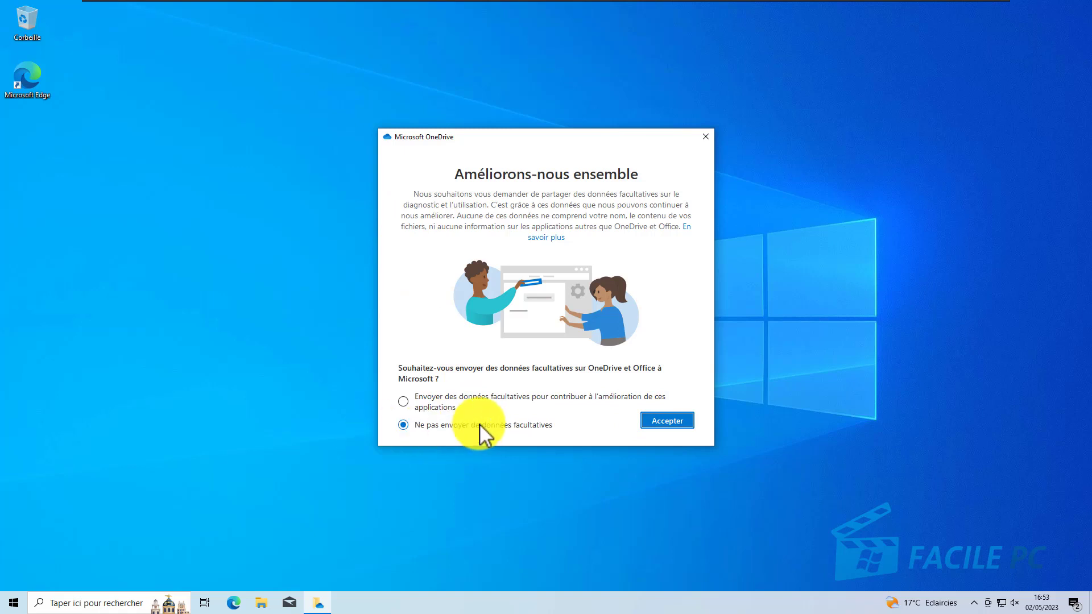
pyautogui.click(660, 422)
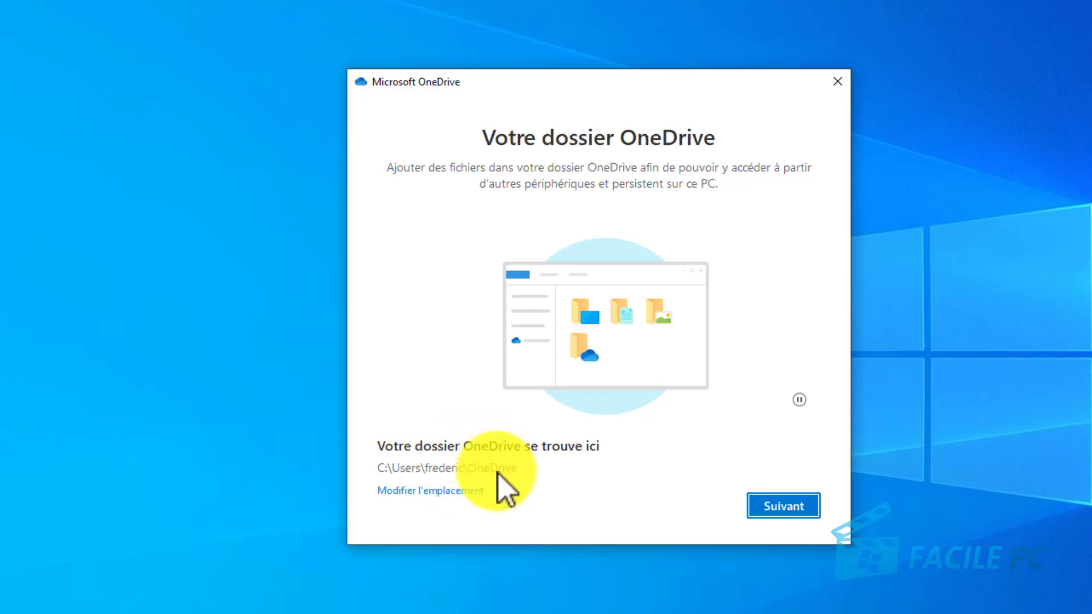
# Step: View Ce PC as an alternative location for the OneDrive folder, but keep the default location and continue
pyautogui.click(431, 493)
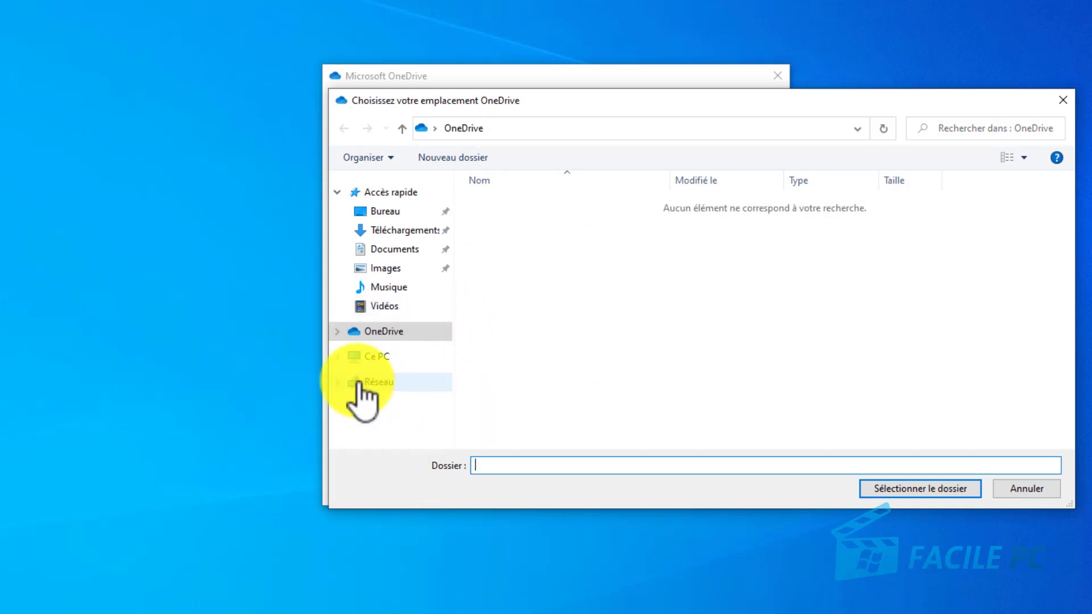
pyautogui.click(381, 357)
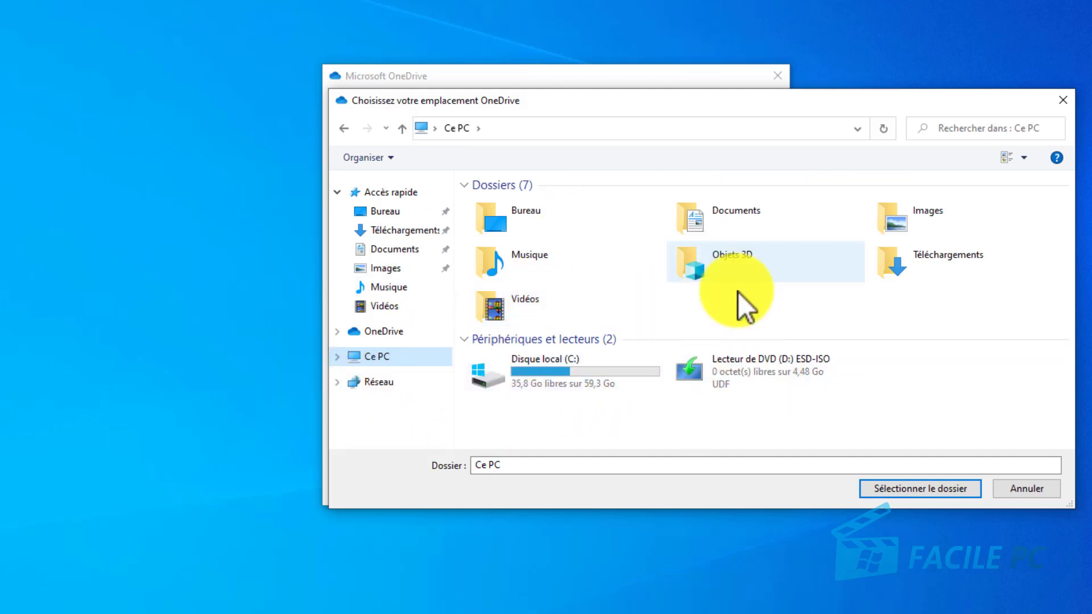
pyautogui.click(1036, 493)
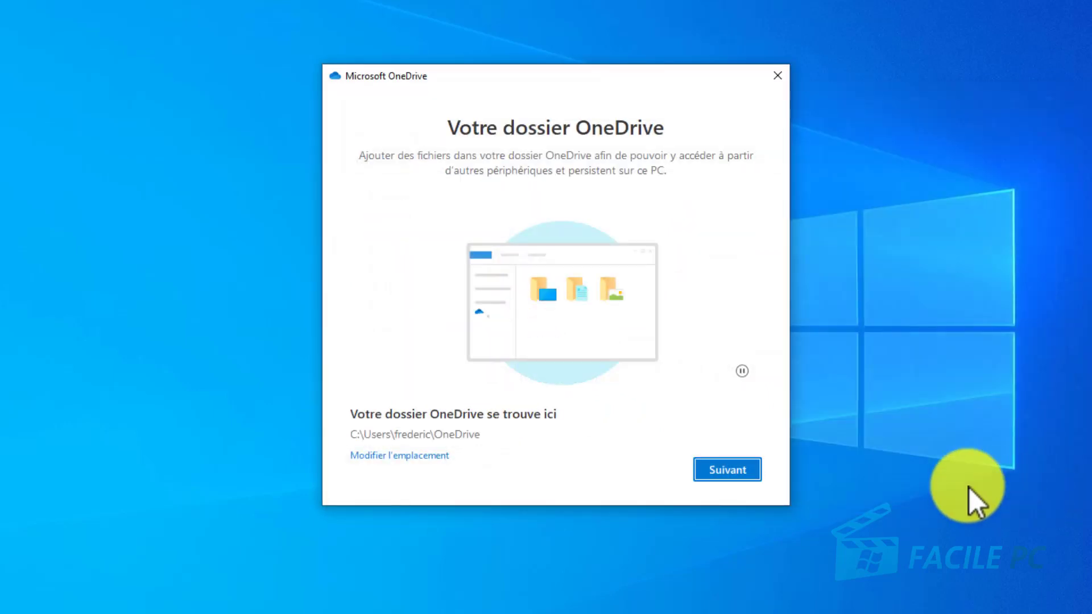
pyautogui.click(736, 468)
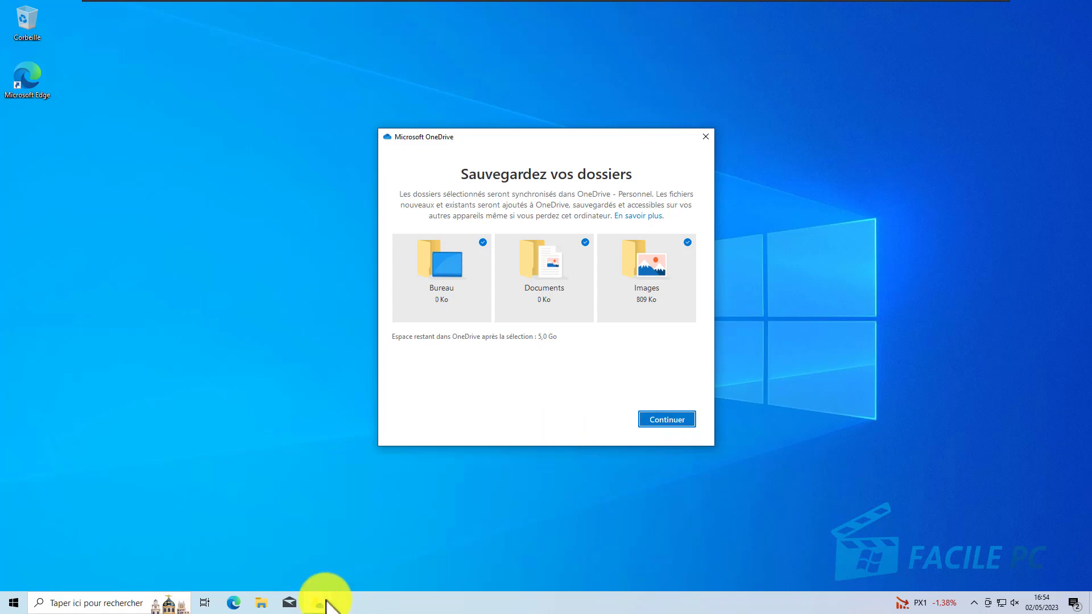
# Step: Examine the contents of the Images folder in File Explorer and close the window
pyautogui.click(261, 604)
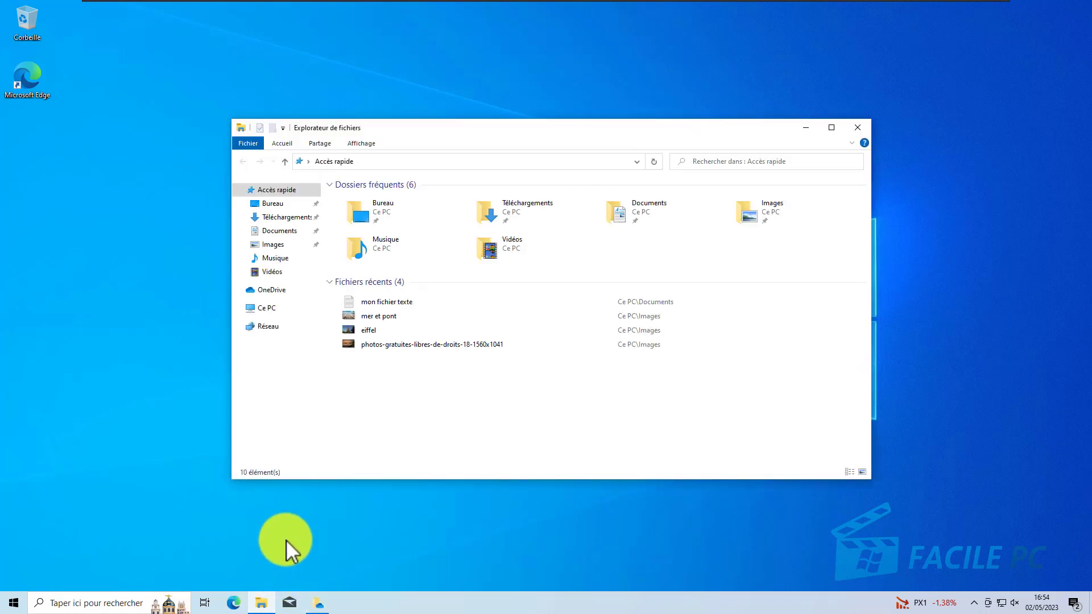
pyautogui.click(275, 246)
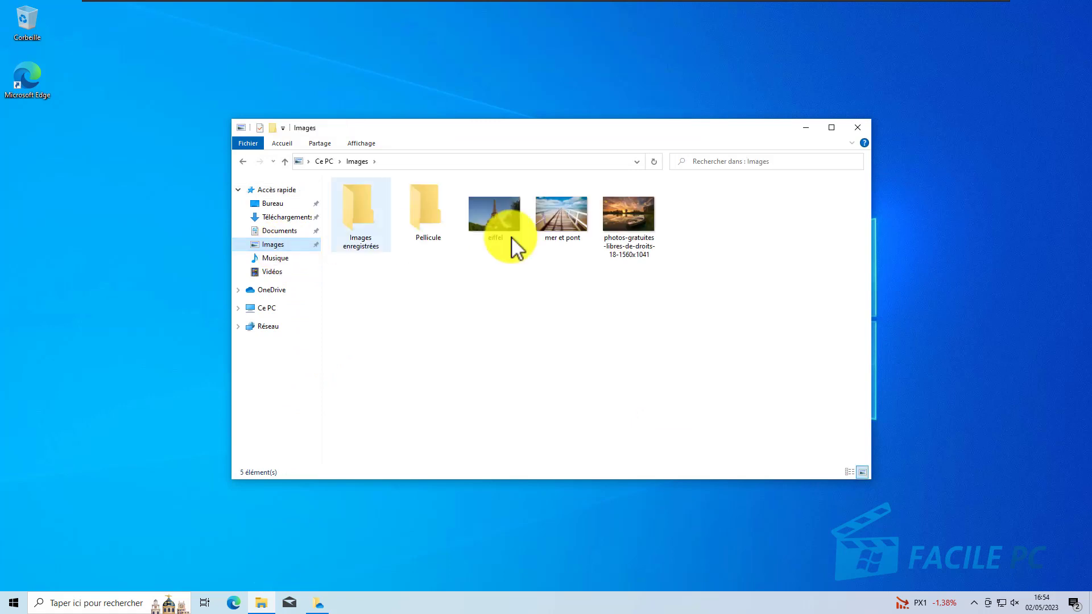
pyautogui.click(858, 127)
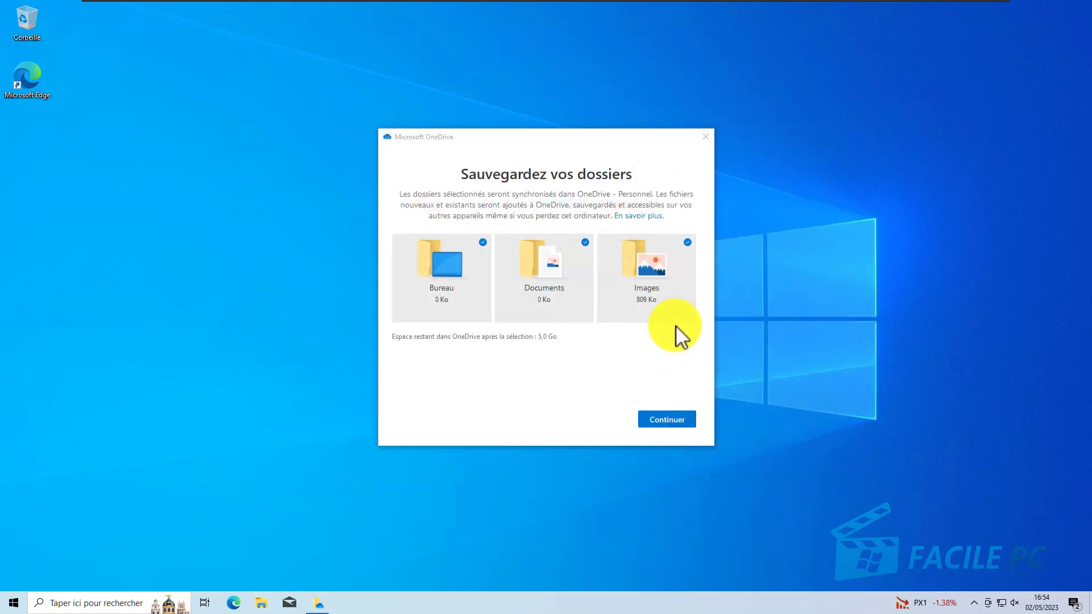
# Step: Confirm the backup with Bureau, Documents and Images all selected, and postpone the Premium upgrade
pyautogui.click(688, 242)
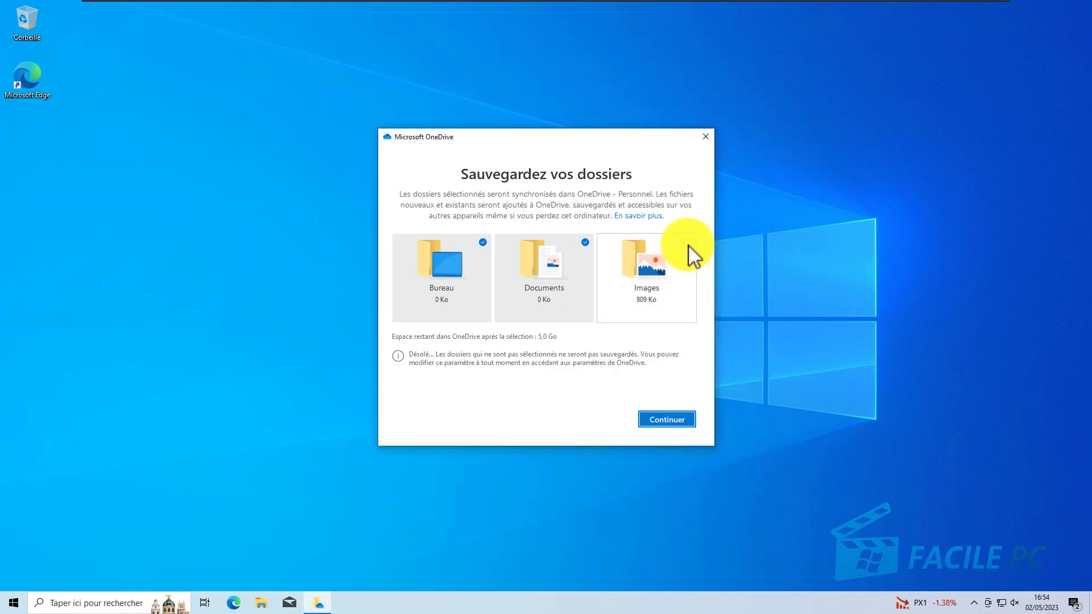
pyautogui.click(689, 244)
pyautogui.click(663, 420)
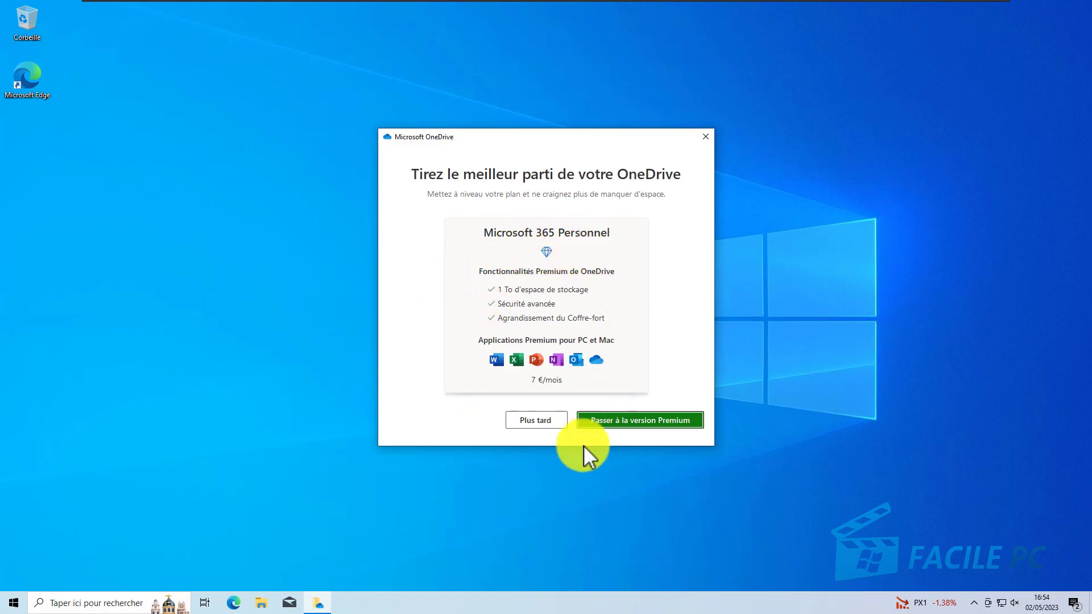
pyautogui.click(542, 421)
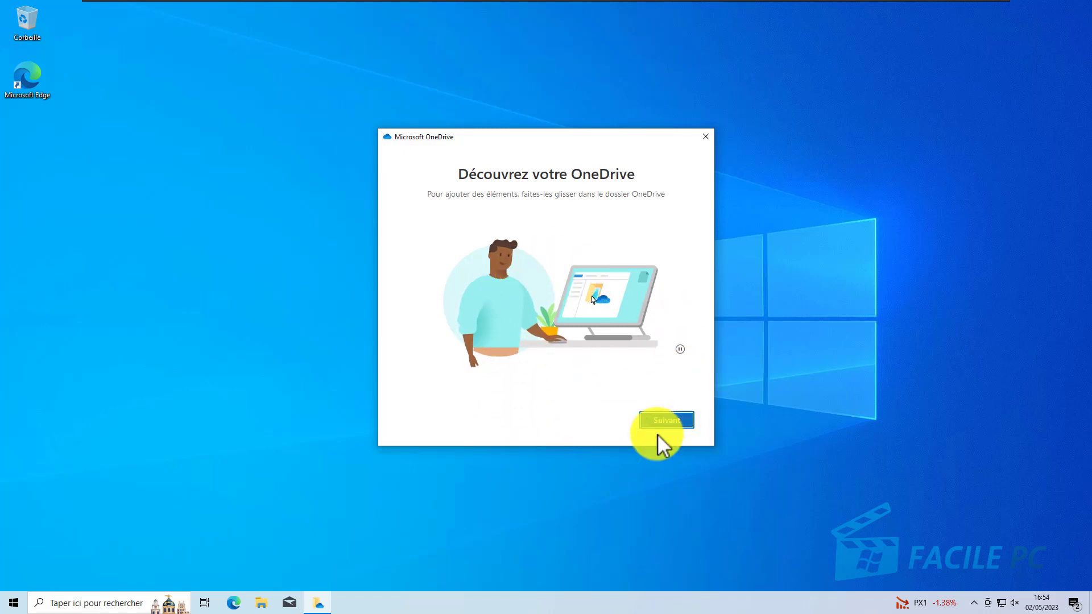
# Step: Advance the OneDrive introduction to the on-demand files page, and examine the OneDrive folder in File Explorer
pyautogui.click(658, 419)
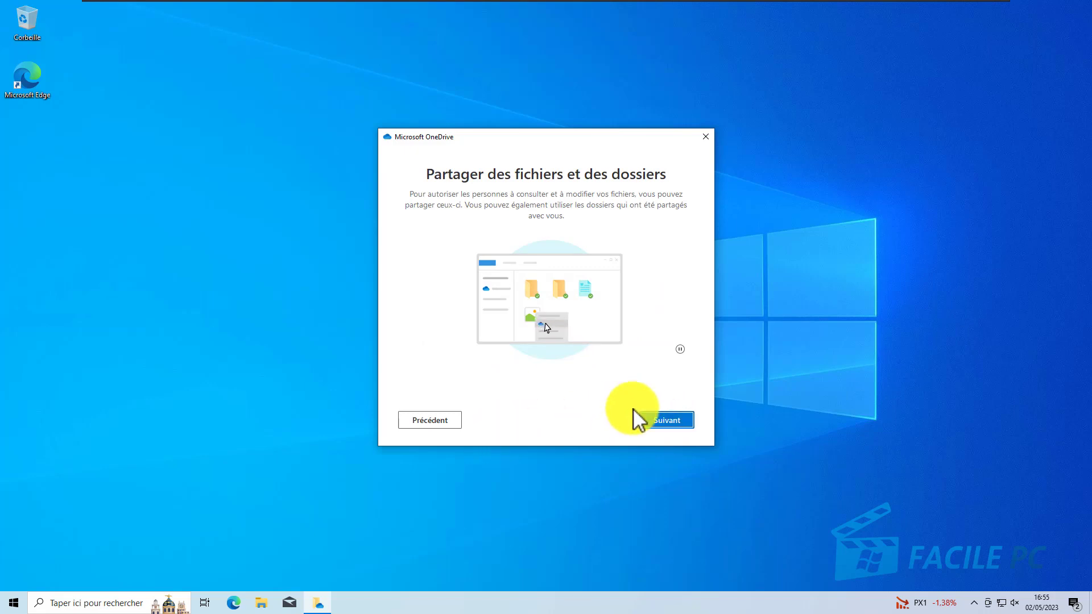
pyautogui.click(668, 421)
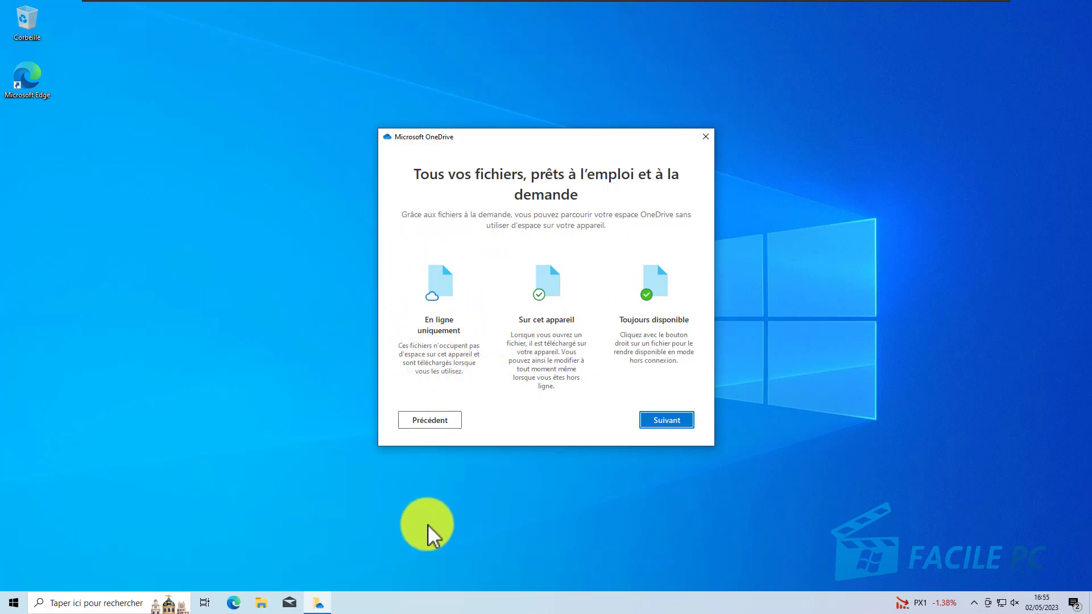
pyautogui.click(257, 605)
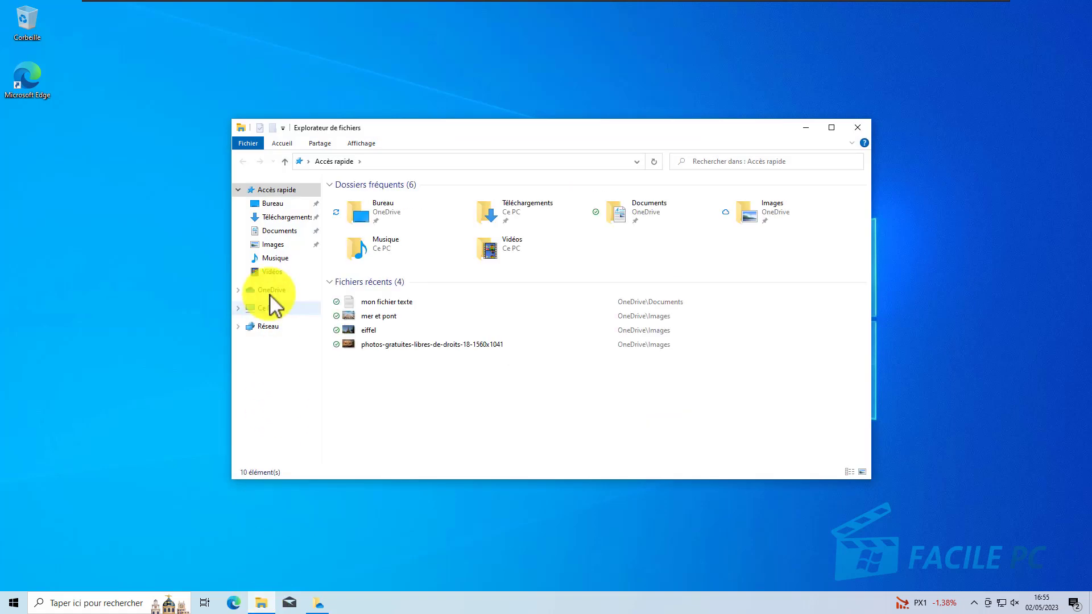
pyautogui.click(266, 291)
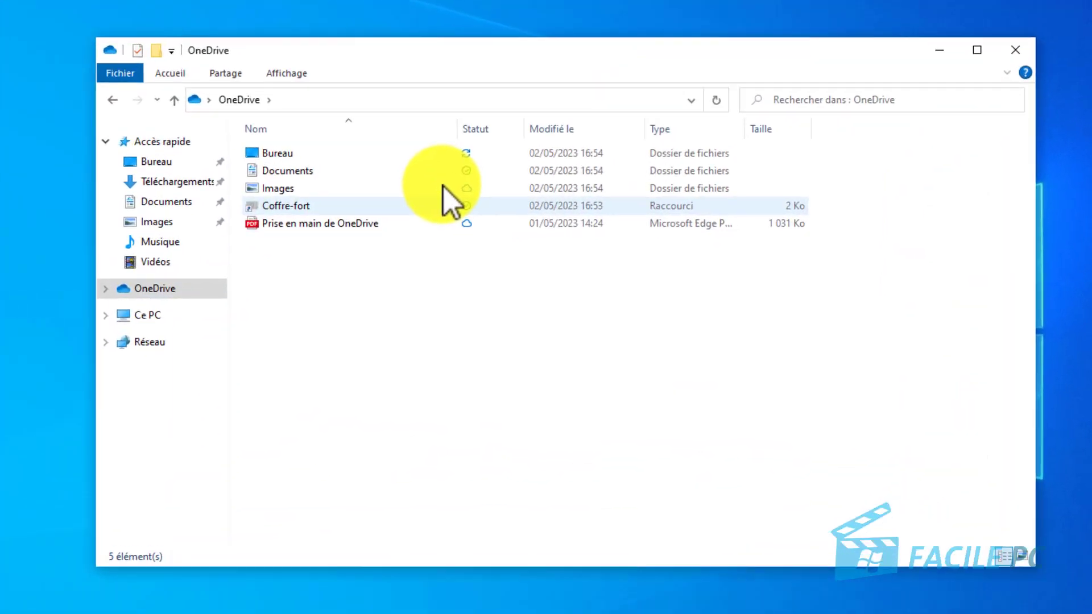
pyautogui.moveTo(468, 221); pyautogui.dragTo(576, 288)
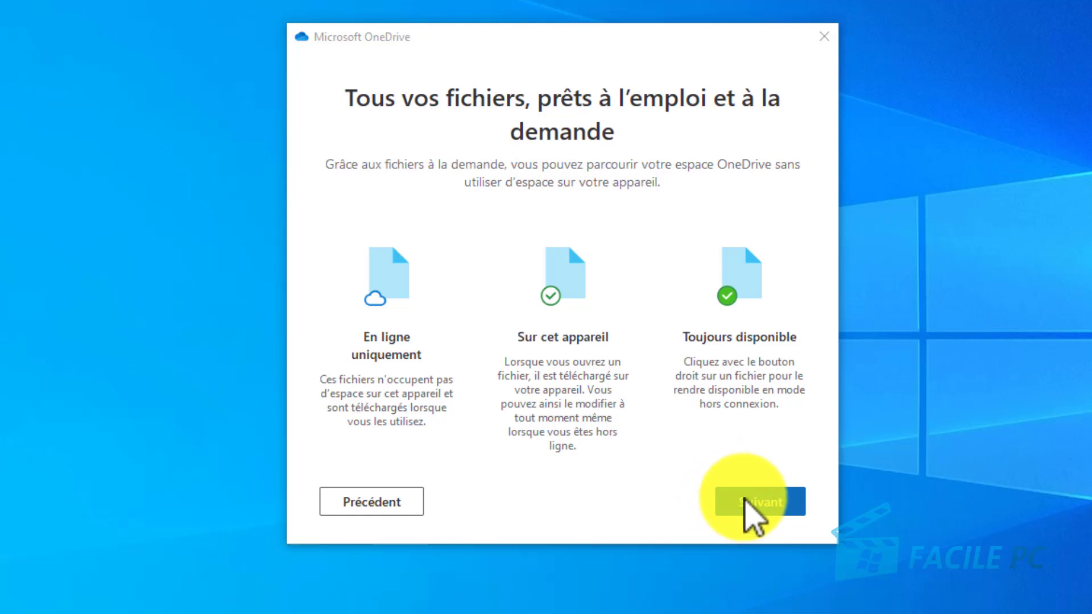
# Step: Finish the introduction, postponing the mobile app download, and open the Images folder inside the OneDrive folder
pyautogui.click(745, 504)
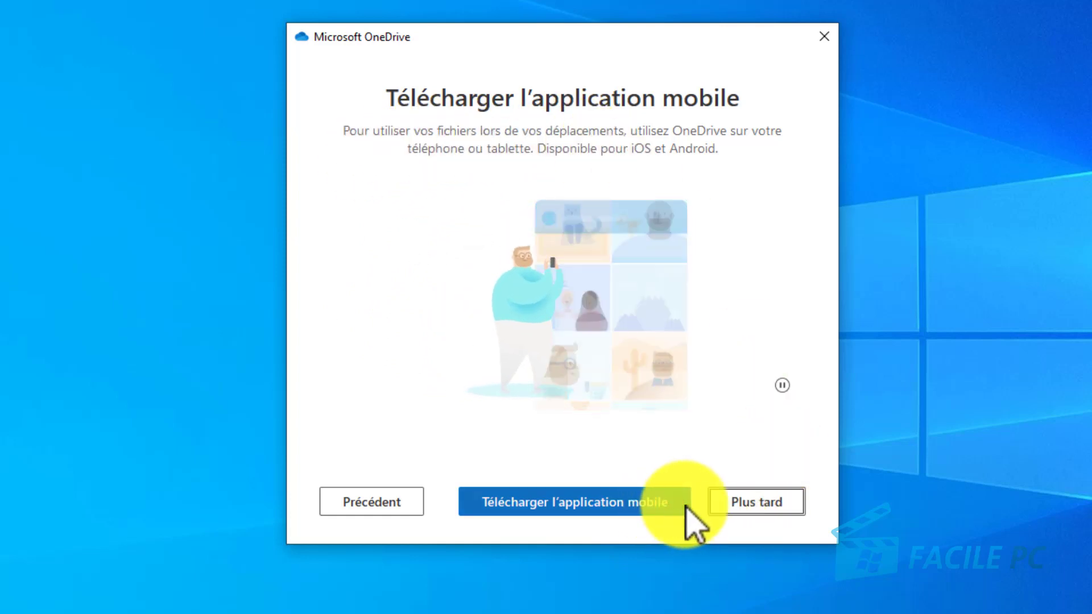
pyautogui.click(722, 502)
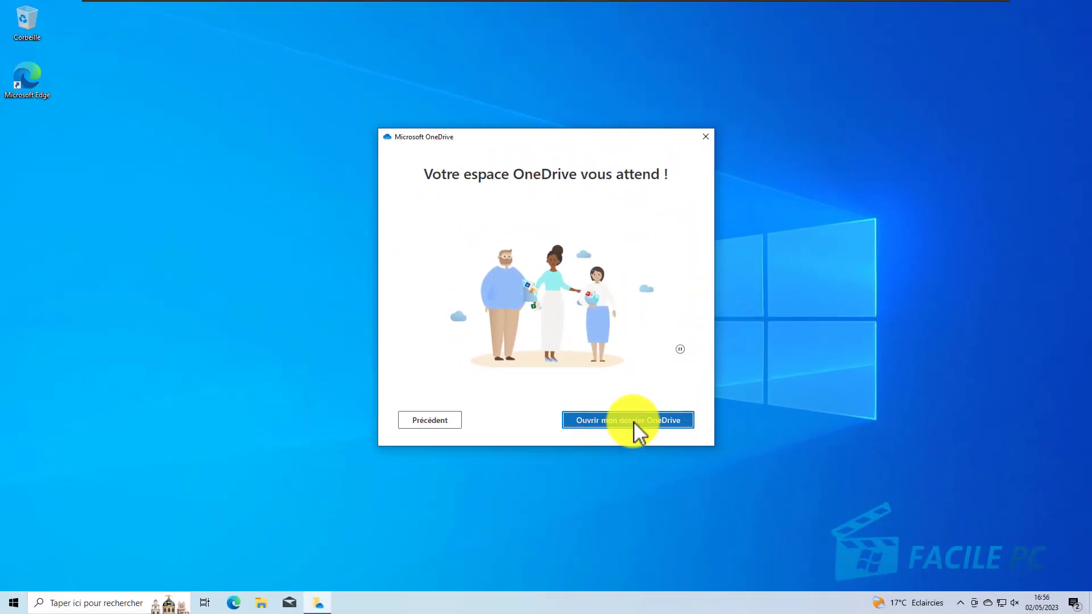
pyautogui.click(632, 420)
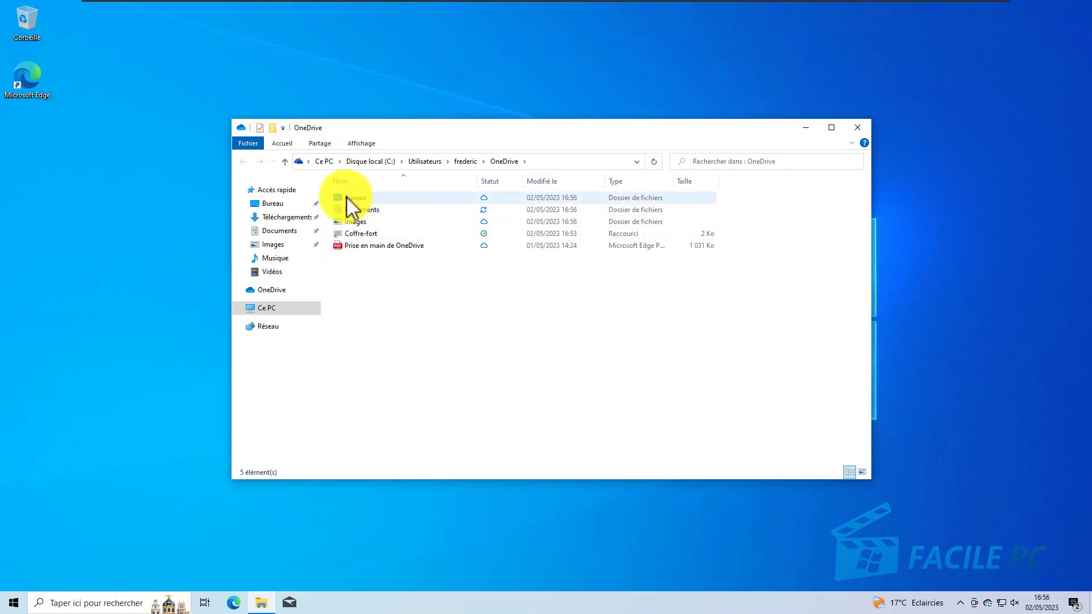
pyautogui.doubleClick(371, 223)
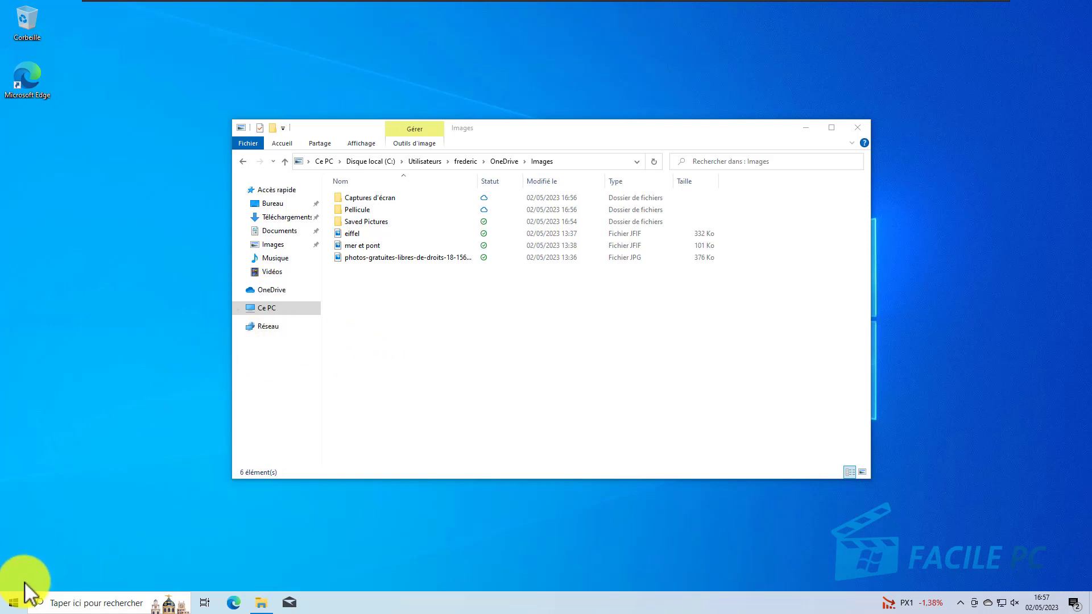
# Step: Launch Bloc-notes from Accessoires Windows and write "coucou" in the new document
pyautogui.click(14, 603)
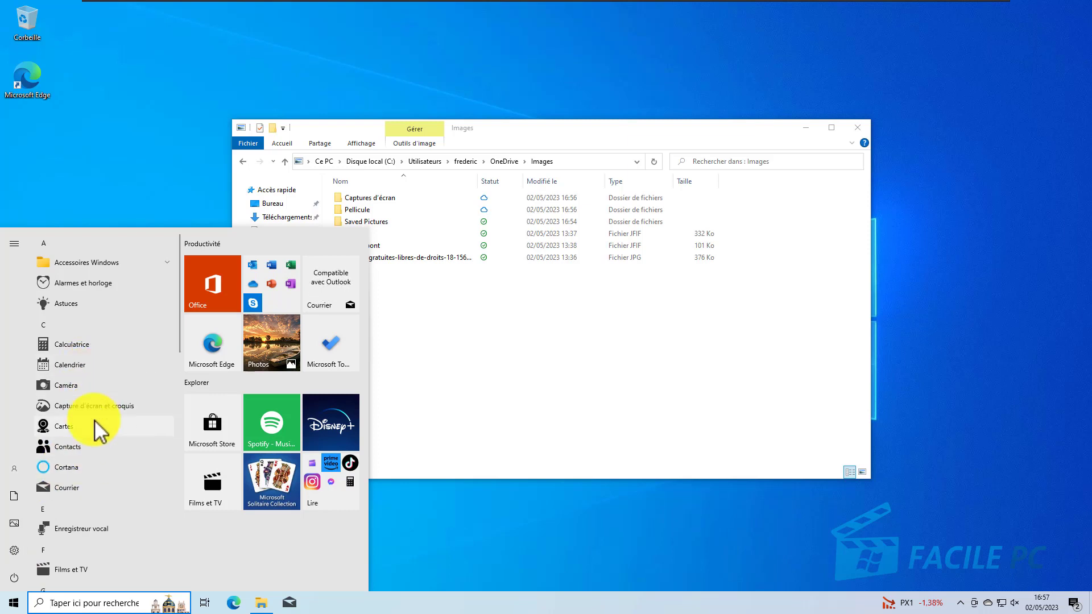
pyautogui.scroll(-2, 95, 422)
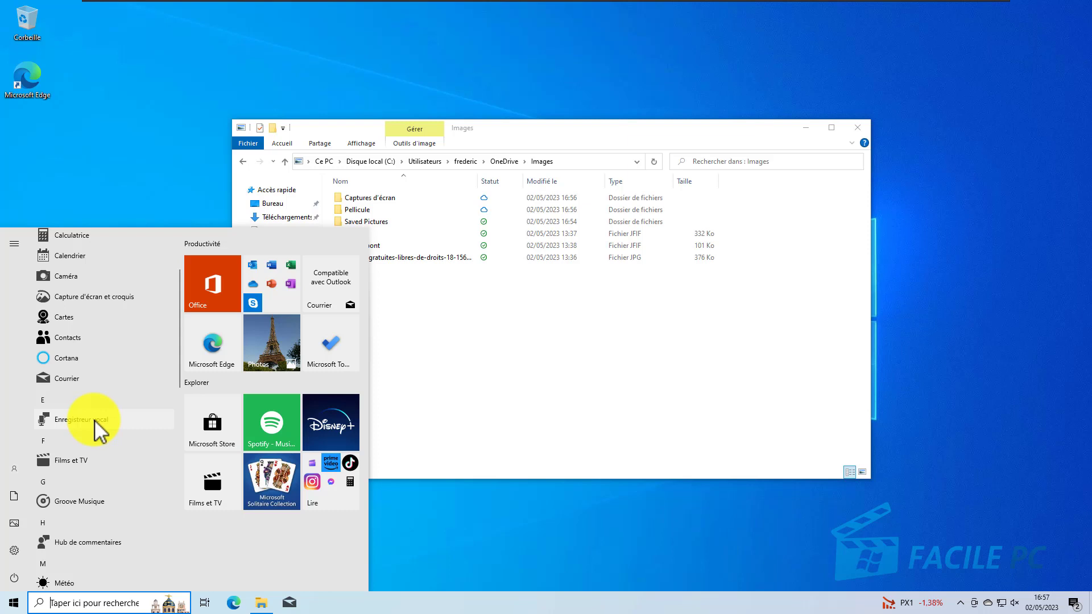
pyautogui.scroll(2, 95, 420)
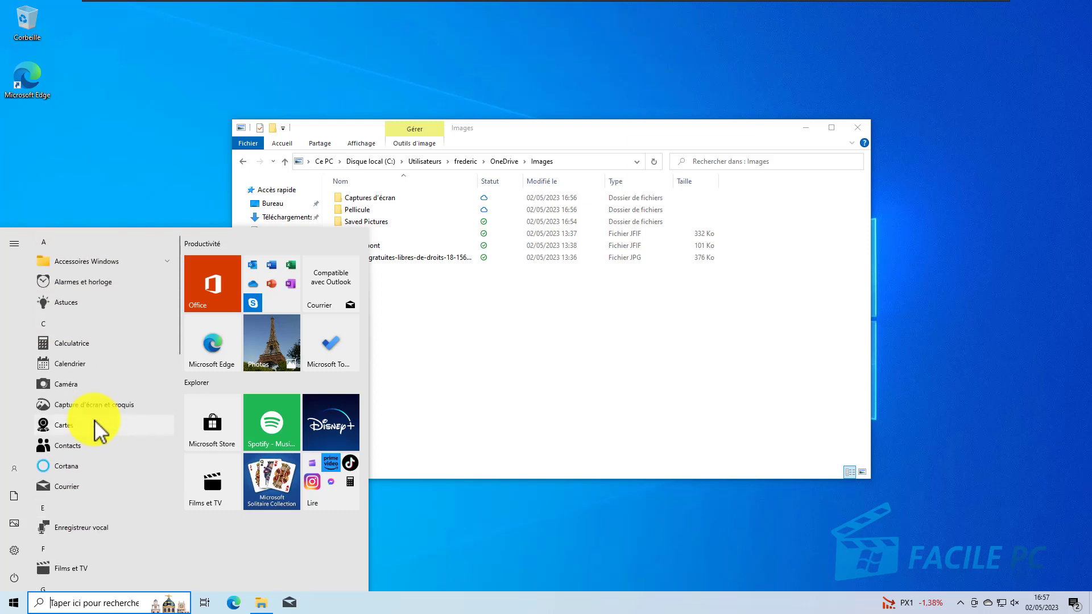
pyautogui.click(80, 264)
pyautogui.click(79, 304)
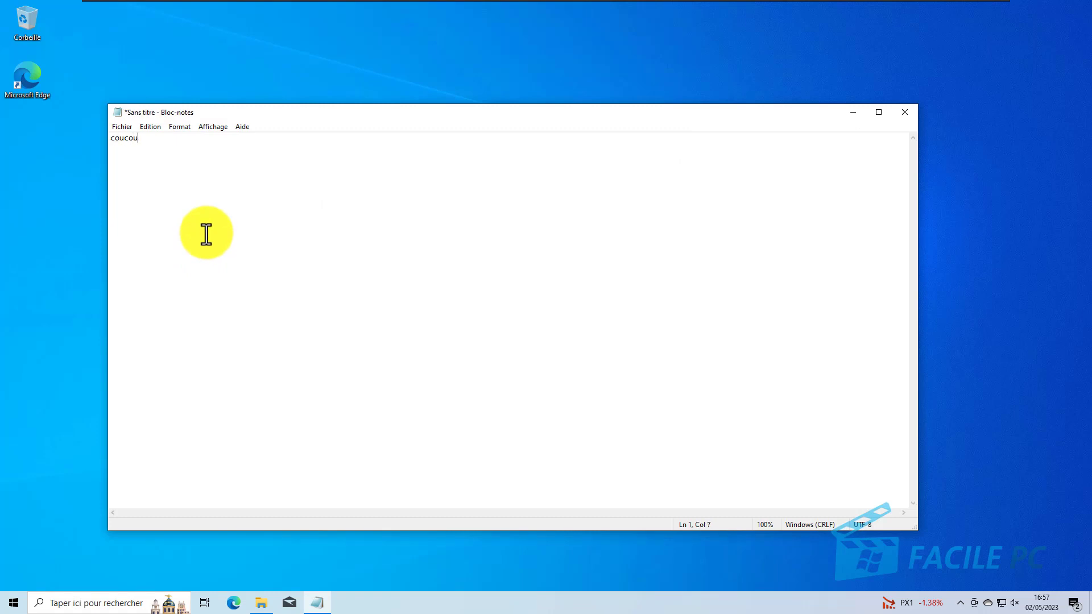
# Step: Save the text document in the OneDrive folder under the name coucou
pyautogui.click(121, 123)
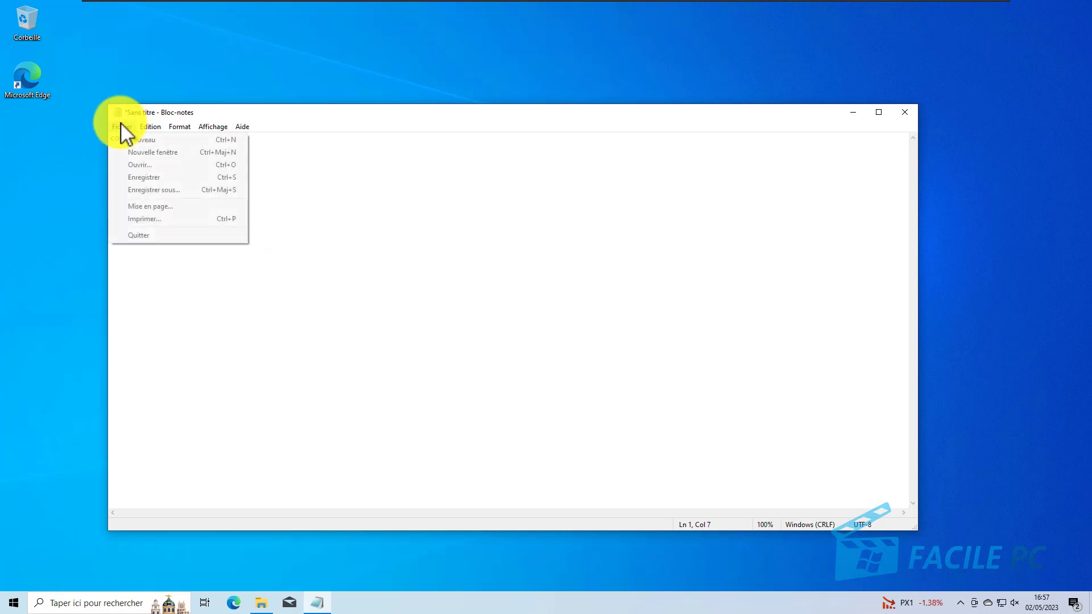
pyautogui.click(142, 186)
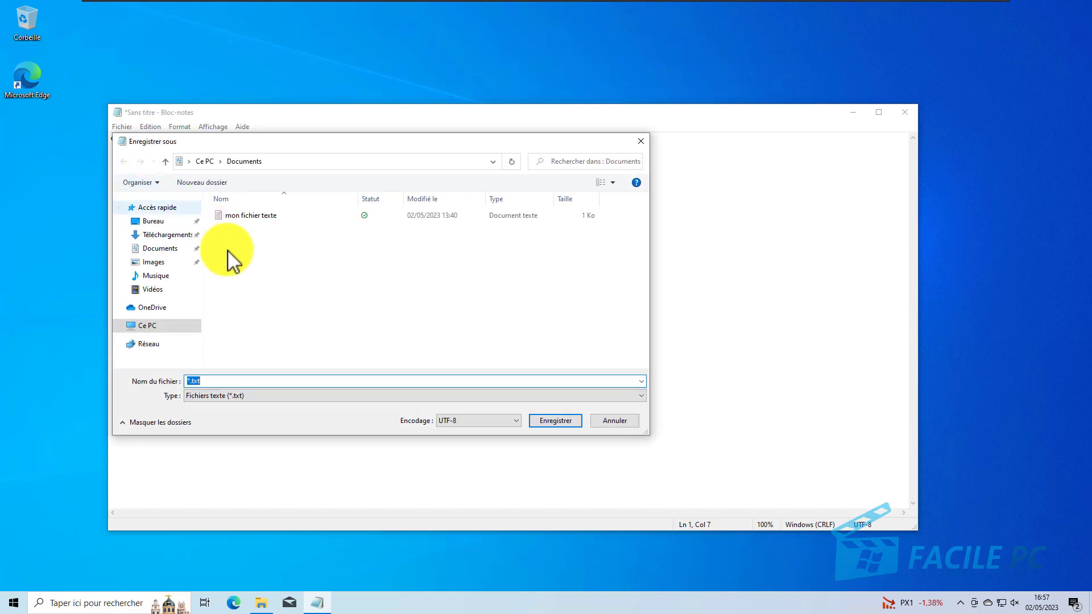
pyautogui.click(148, 310)
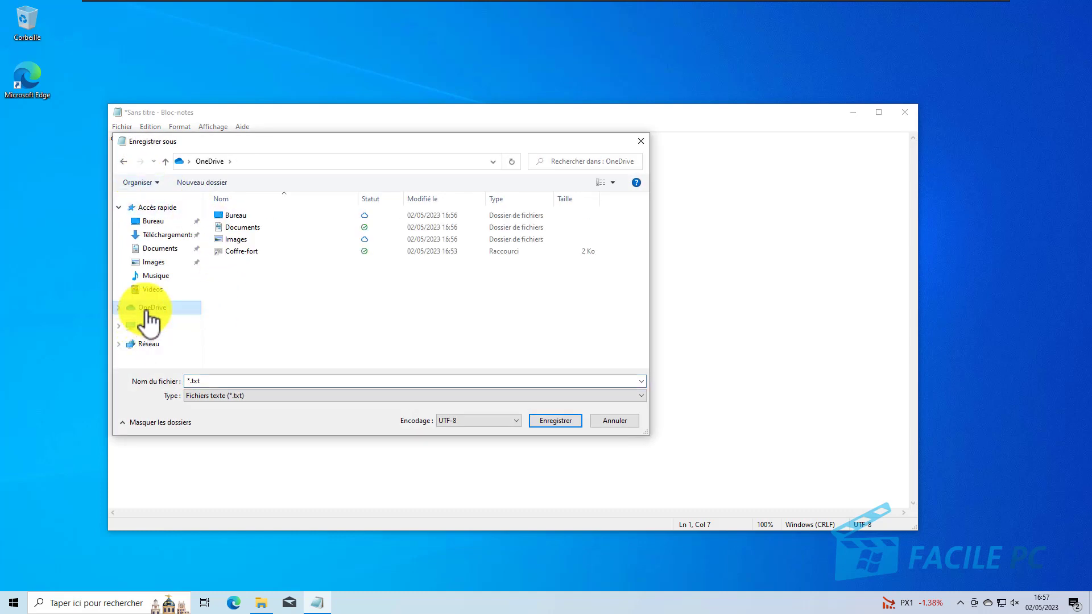
pyautogui.click(212, 382)
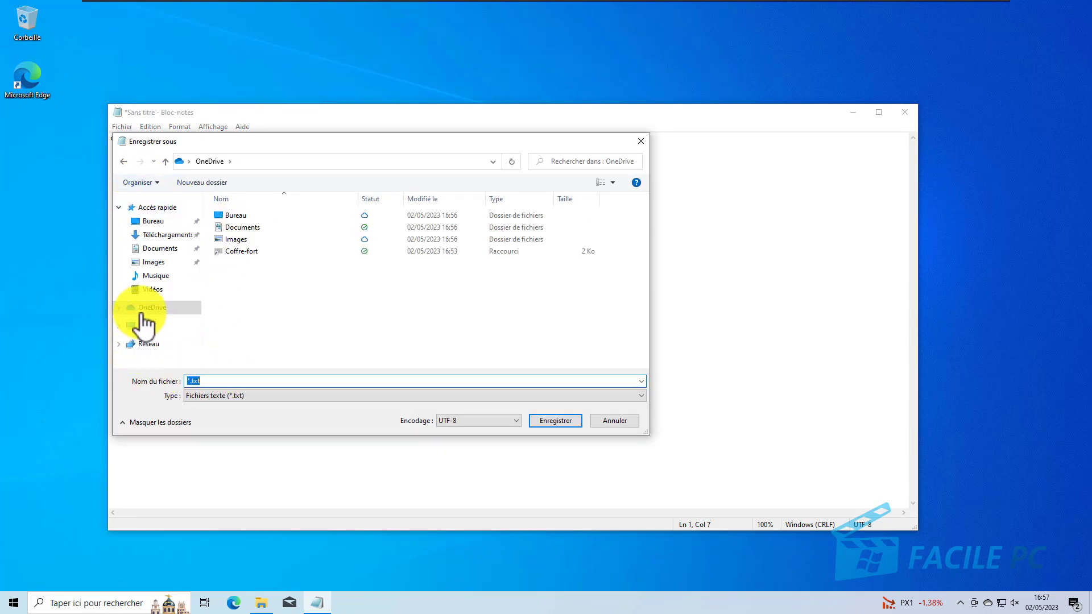
pyautogui.write('co')
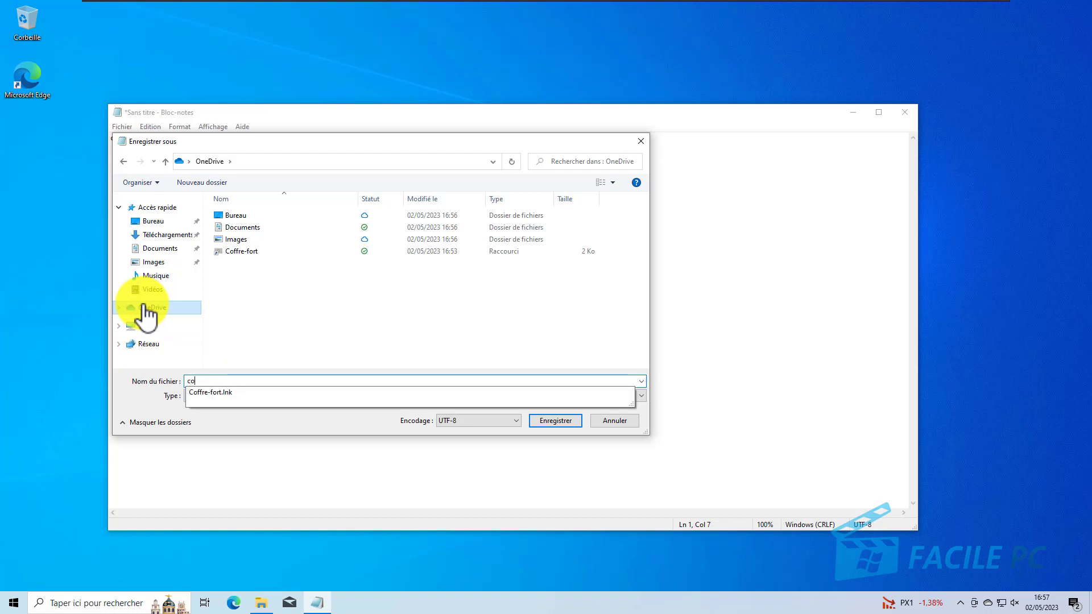
pyautogui.write('ucou')
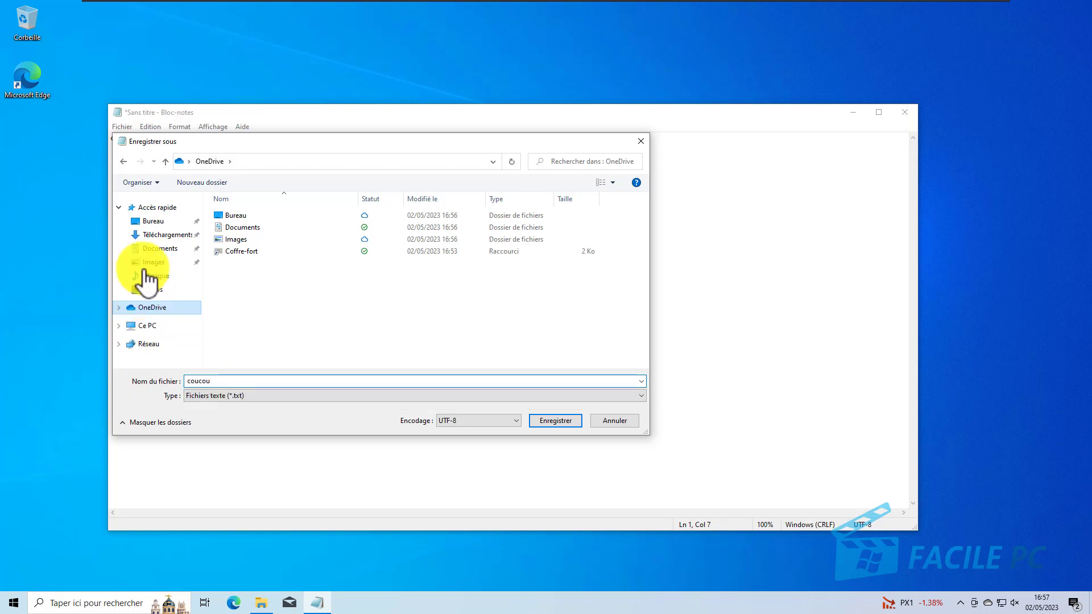
pyautogui.click(537, 421)
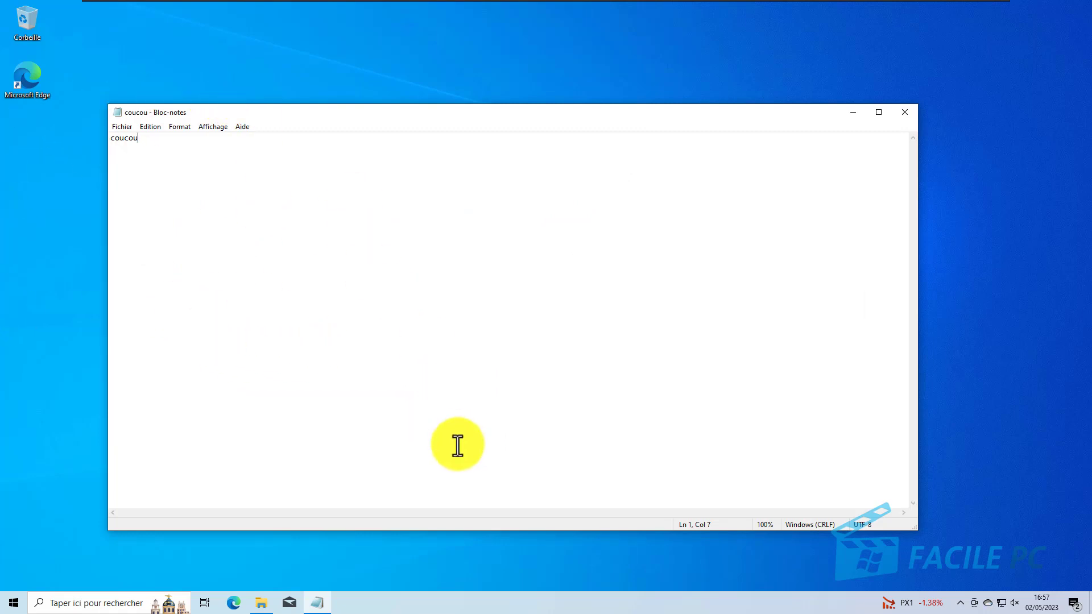
# Step: Save a copy of the document as coucou2 in the Documents folder and close Bloc-notes
pyautogui.click(122, 126)
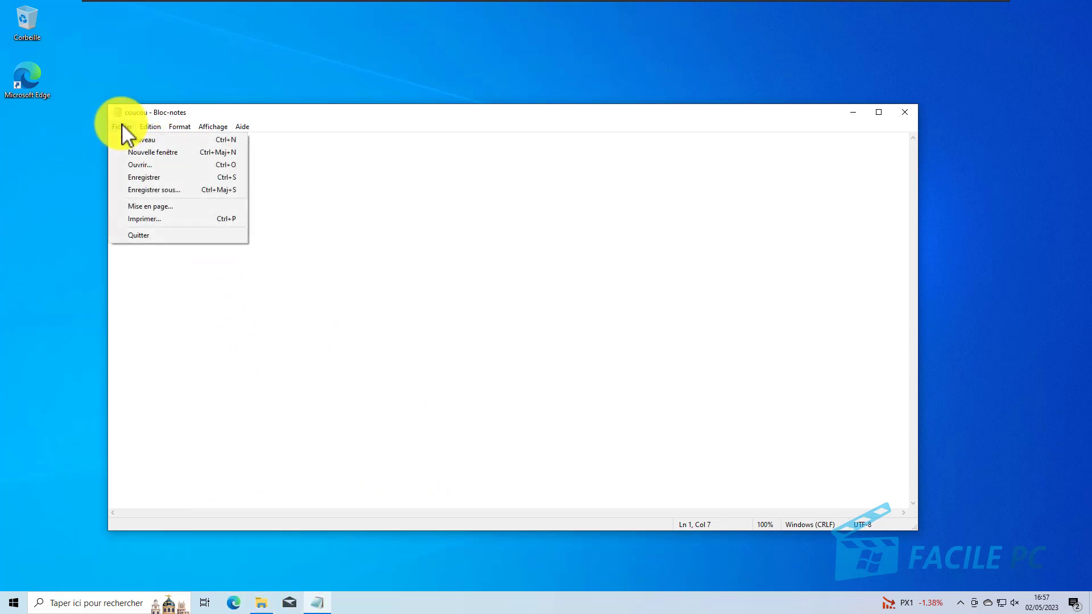
pyautogui.click(138, 190)
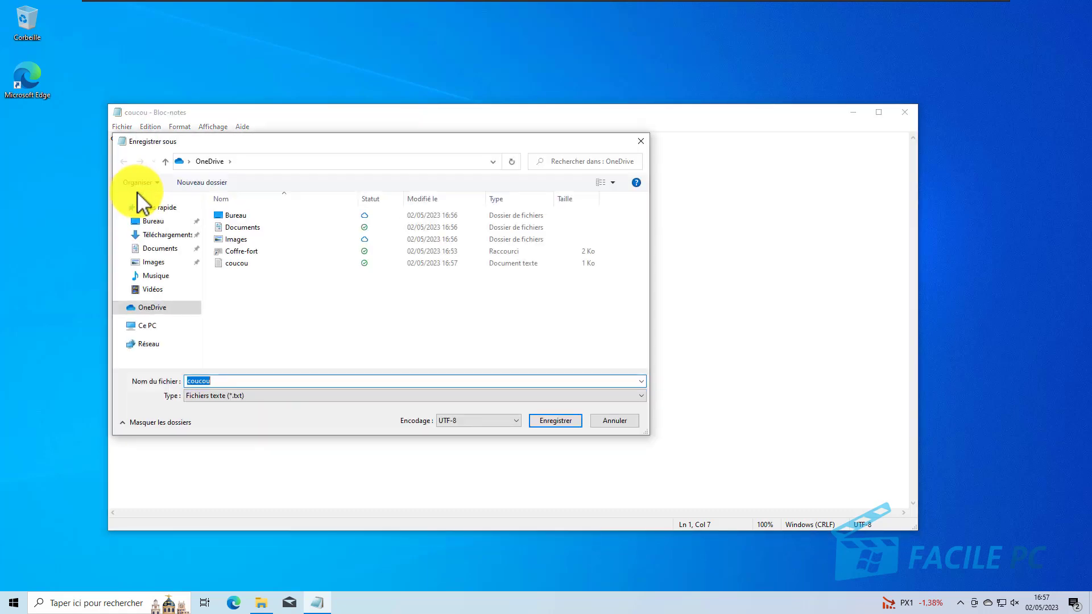
pyautogui.click(162, 250)
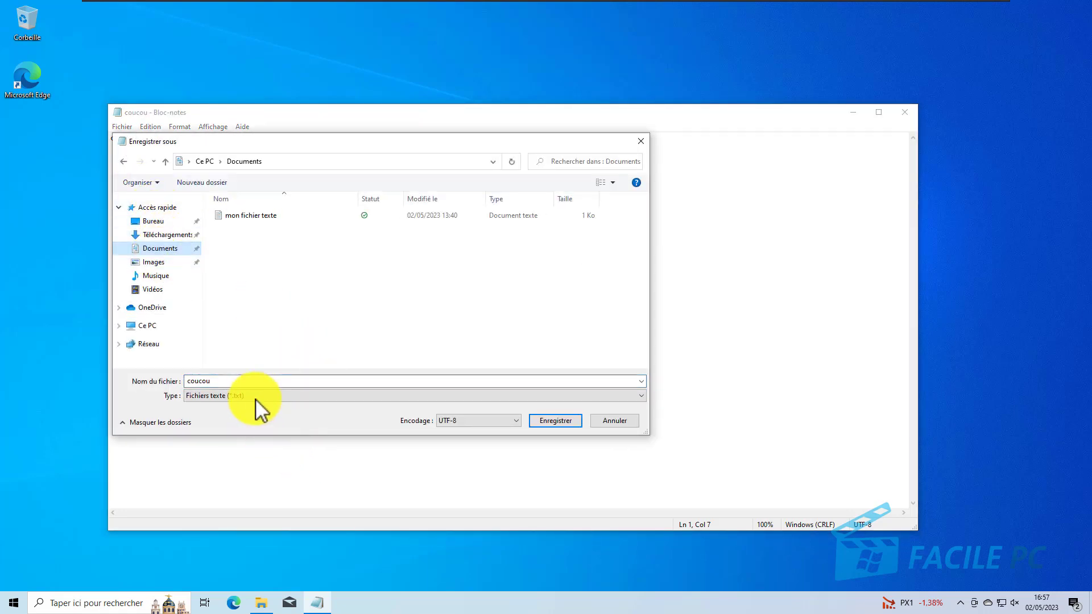
pyautogui.click(252, 382)
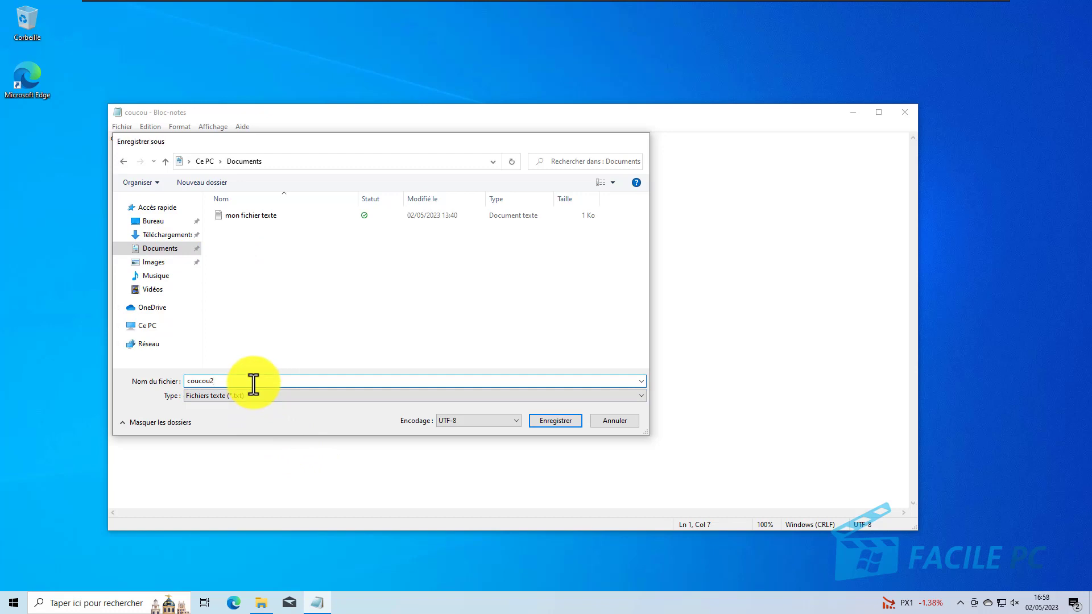
pyautogui.press('Return')
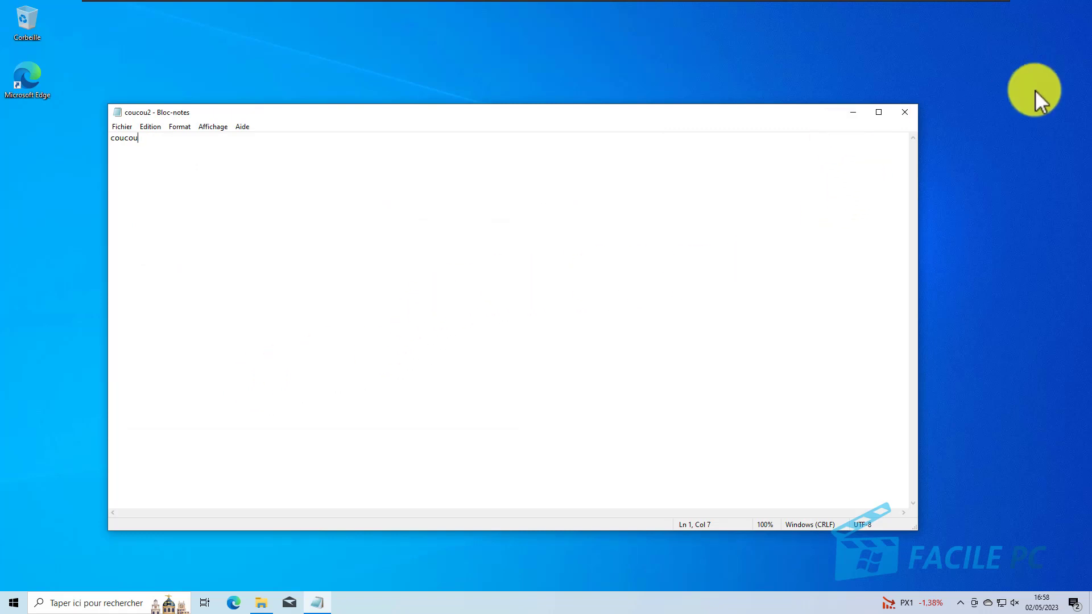
pyautogui.click(909, 114)
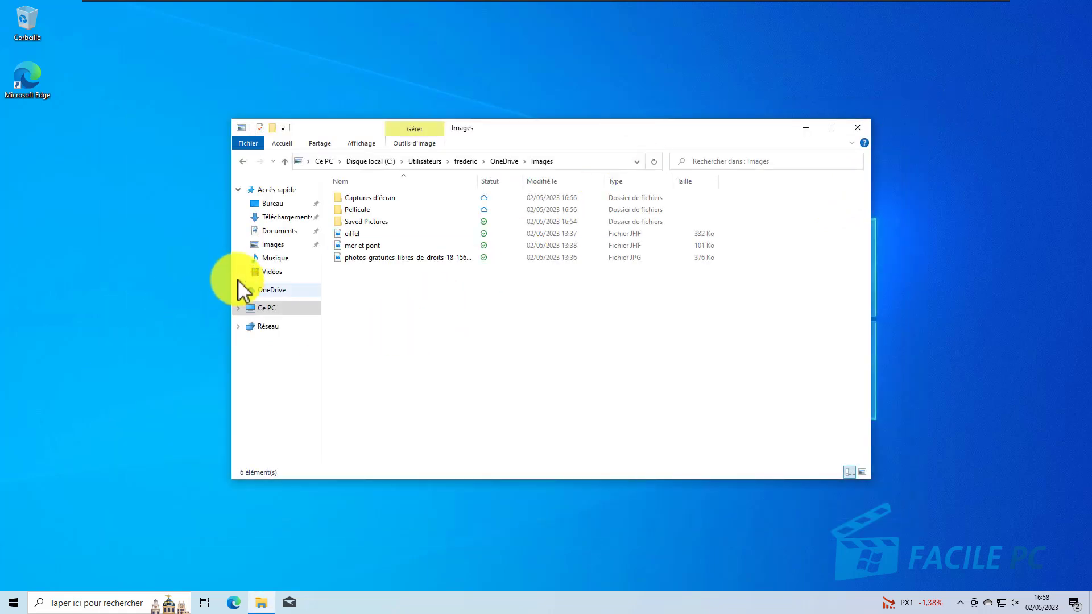
# Step: Check the OneDrive root for coucou, and compare OneDrive's Documents folder with the quick-access Documents folder for coucou2
pyautogui.click(275, 291)
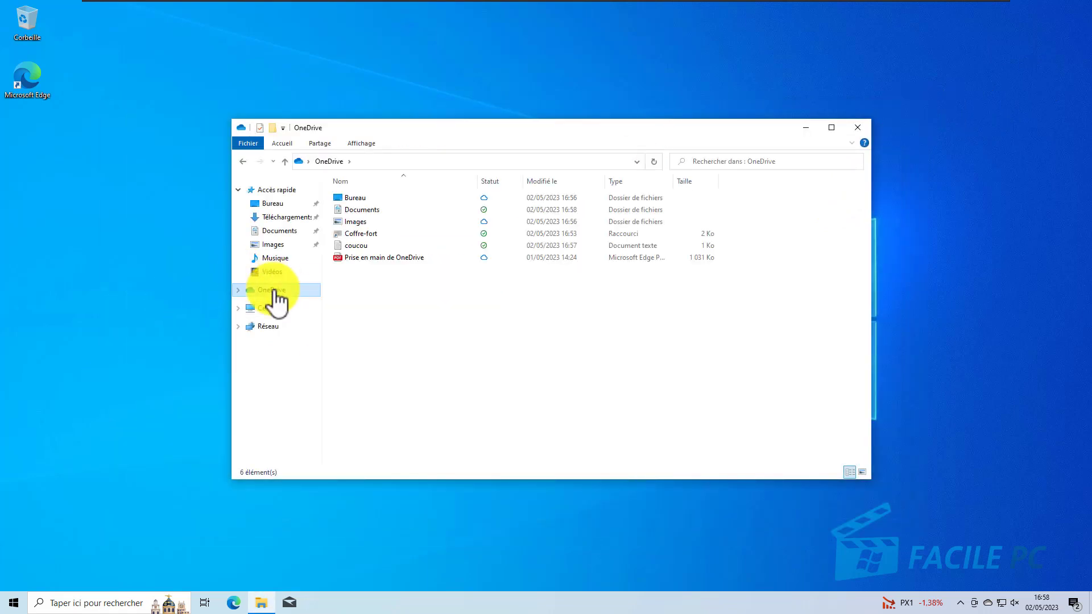
pyautogui.doubleClick(359, 211)
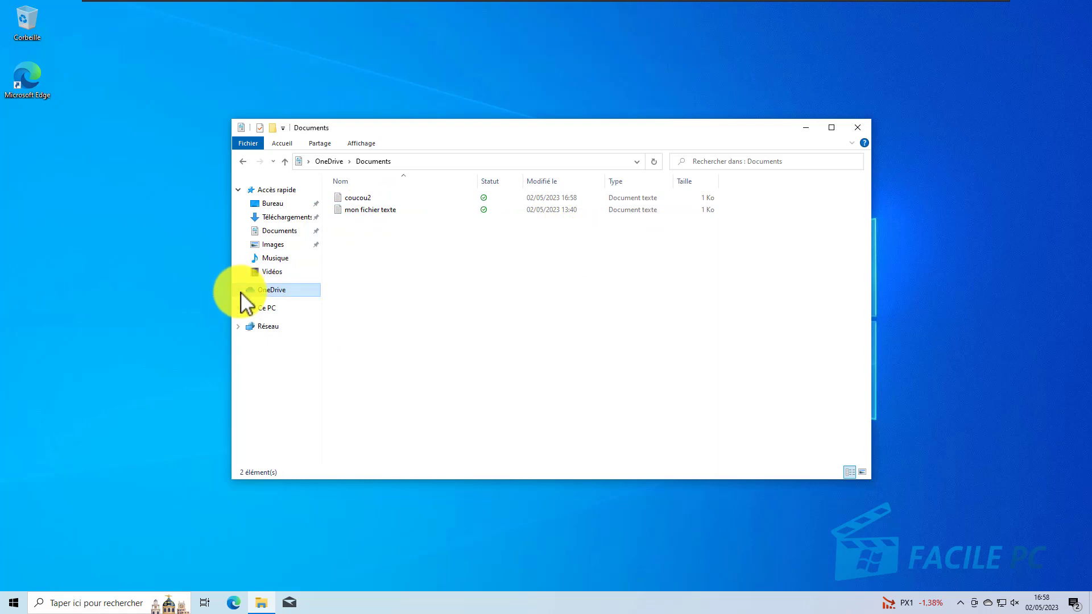
pyautogui.click(275, 236)
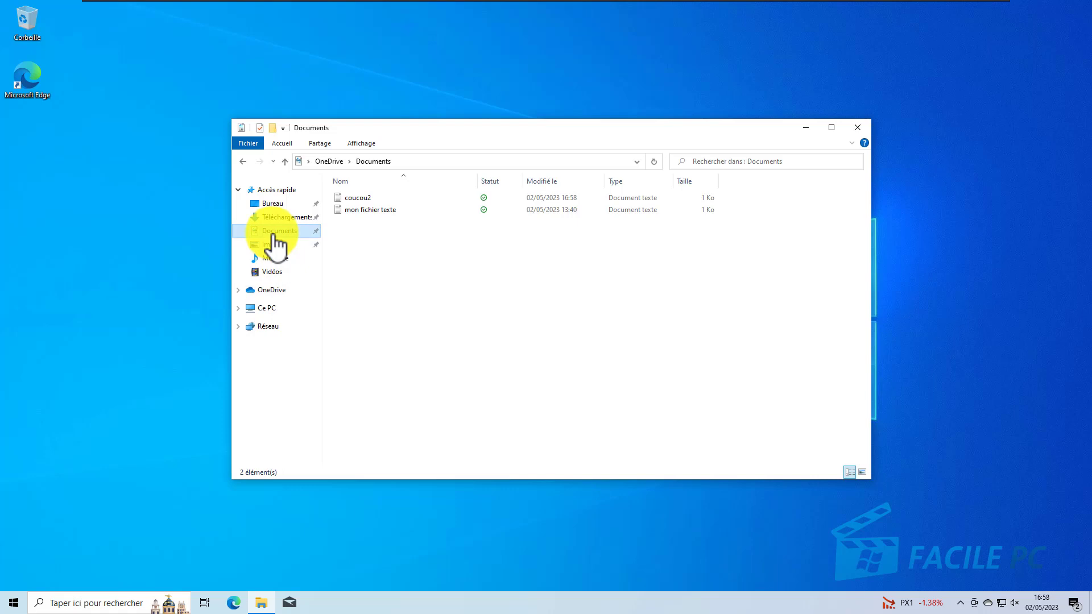
# Step: Permanently delete the coucou2 file from the Documents folder
pyautogui.click(354, 197)
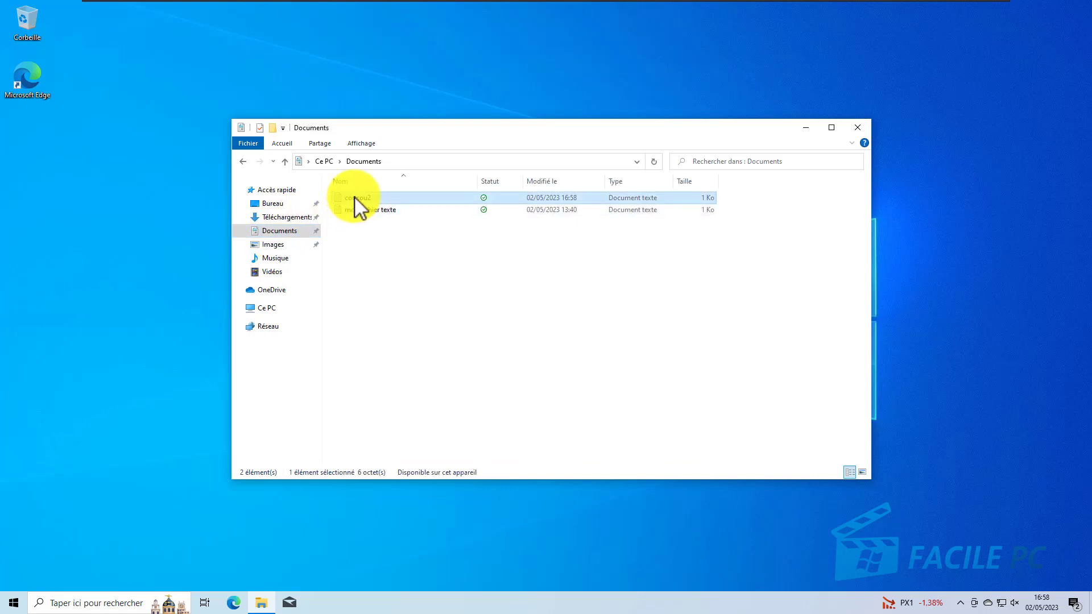
pyautogui.hotkey('shift', 'Delete')
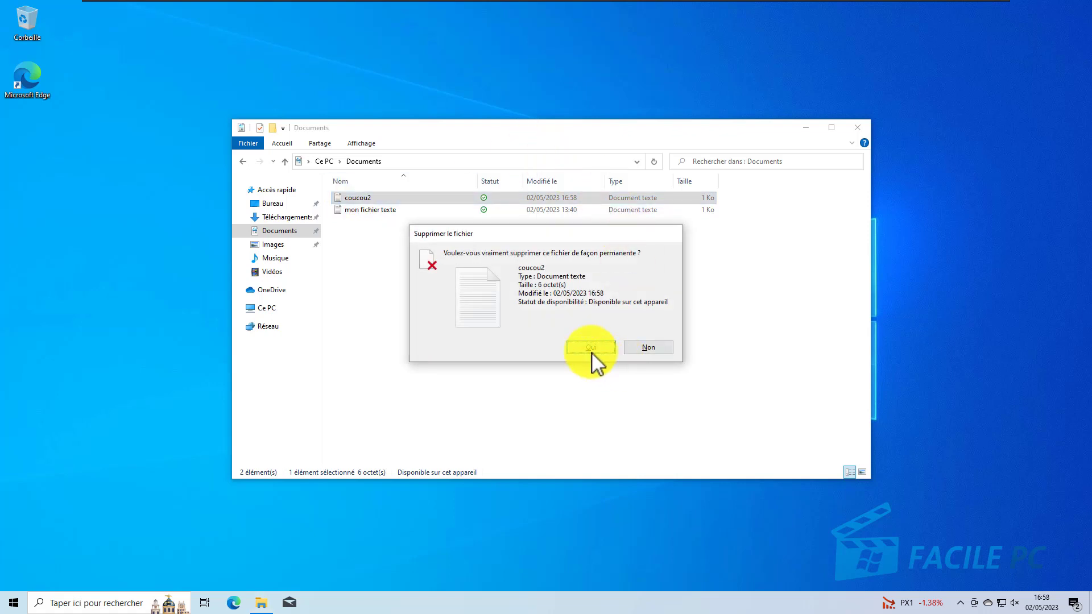
pyautogui.click(591, 352)
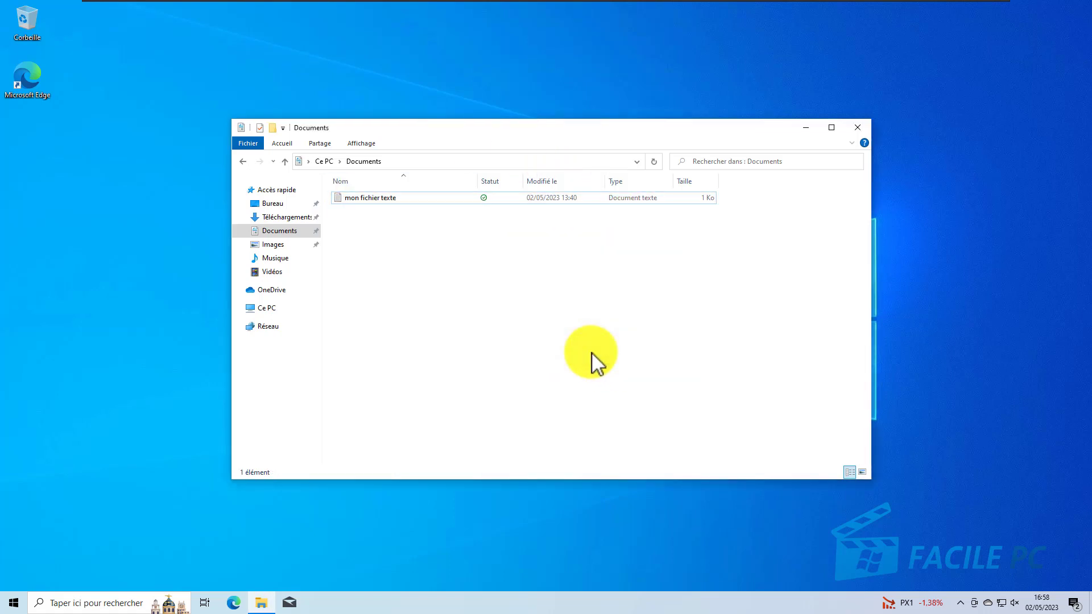
# Step: Inspect the Documents folder inside OneDrive to check whether the deletion of coucou2 is mirrored there
pyautogui.click(267, 290)
pyautogui.click(362, 211)
pyautogui.doubleClick(362, 211)
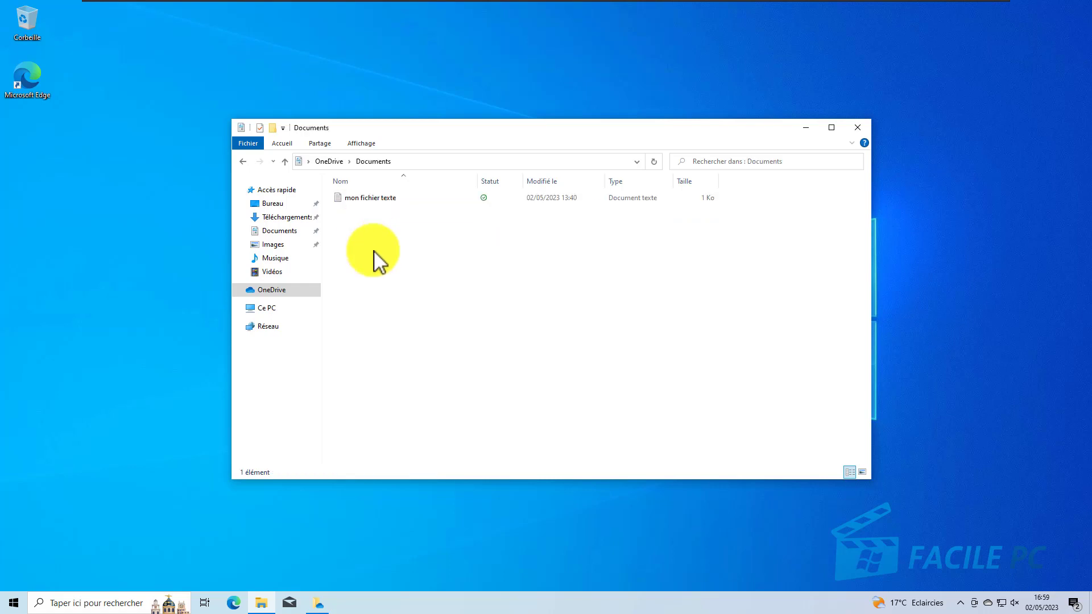
# Step: Bring up the OneDrive reminder about deleted files and open the OneDrive recycle bin from it
pyautogui.click(320, 605)
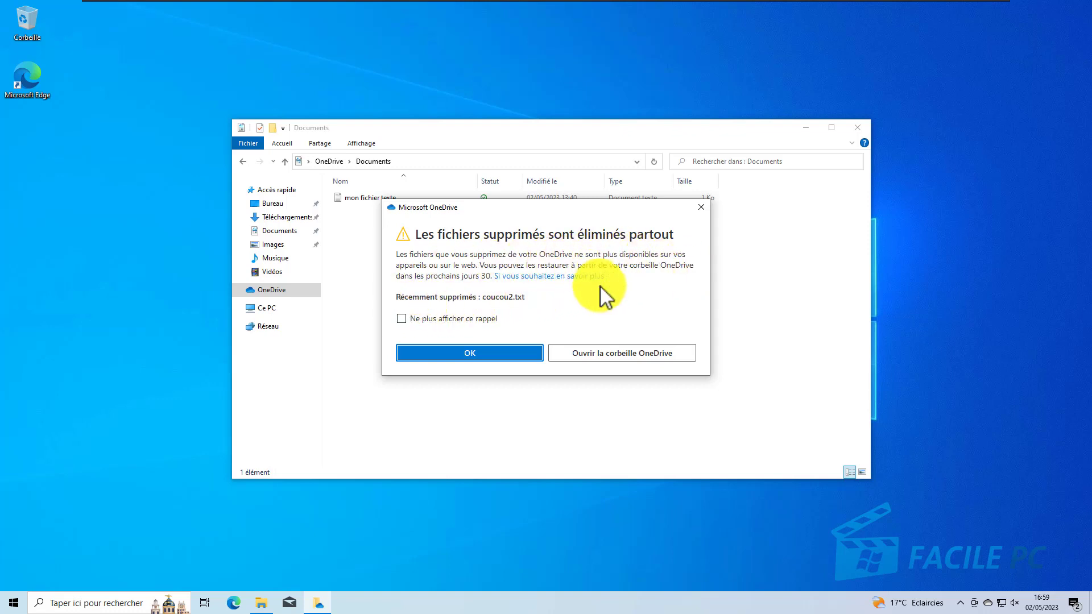
pyautogui.click(612, 356)
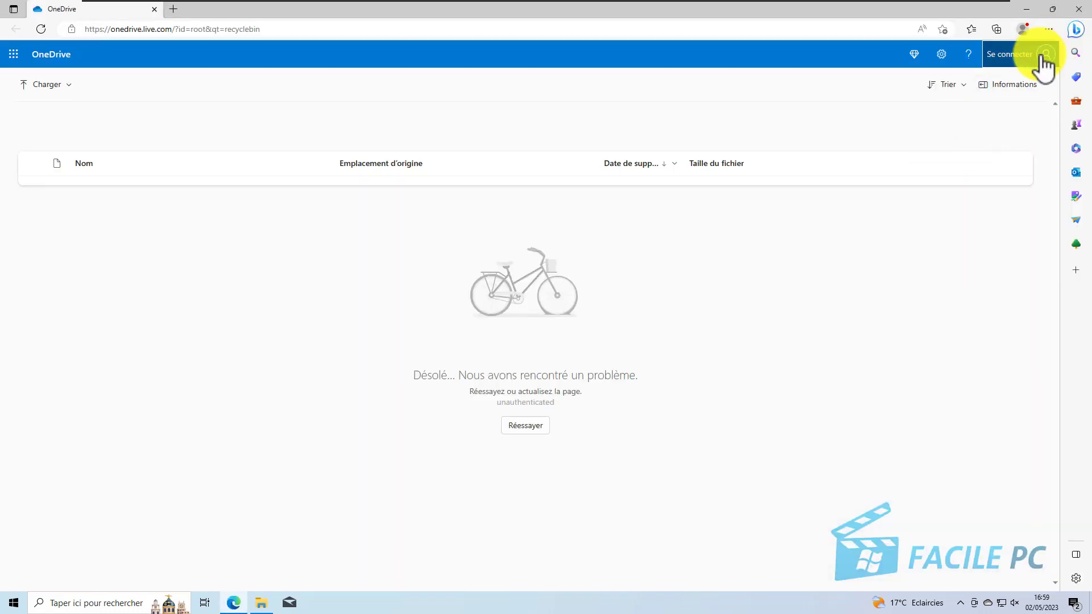
# Step: Sign in to OneDrive on the web with the account e-mail and password, declining to stay signed in
pyautogui.click(1054, 52)
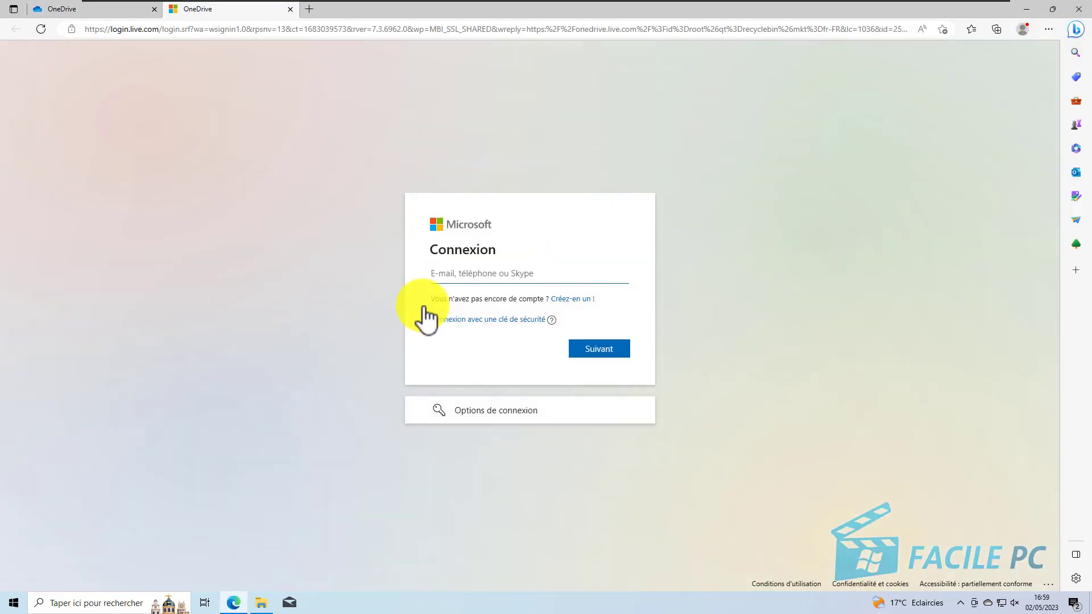
pyautogui.write('fre')
pyautogui.write('m')
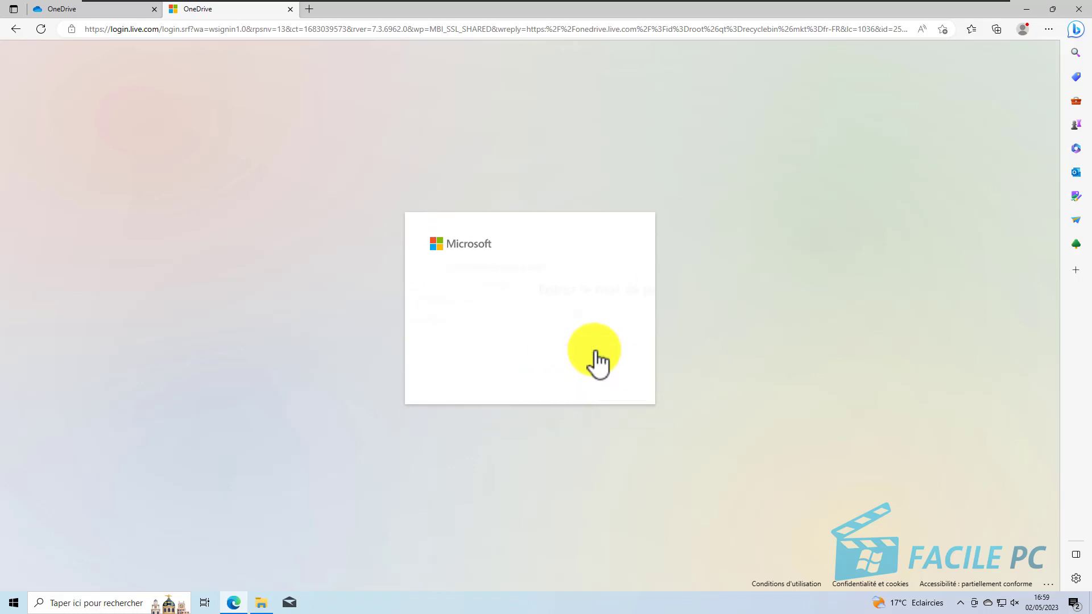
pyautogui.write('••••••')
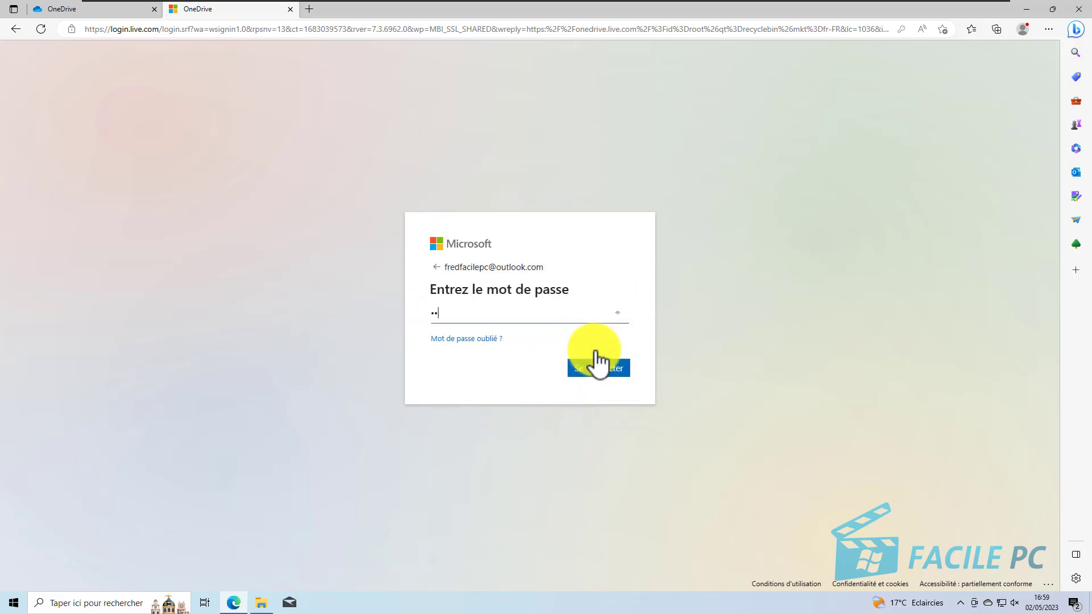
pyautogui.write('••••••••••••')
pyautogui.click(595, 364)
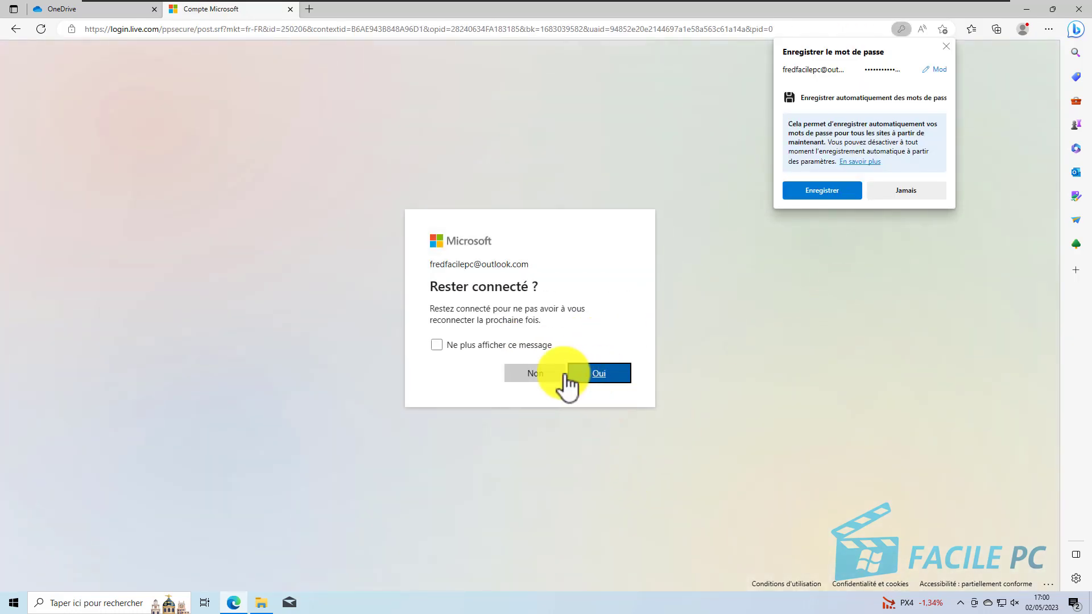
pyautogui.click(547, 373)
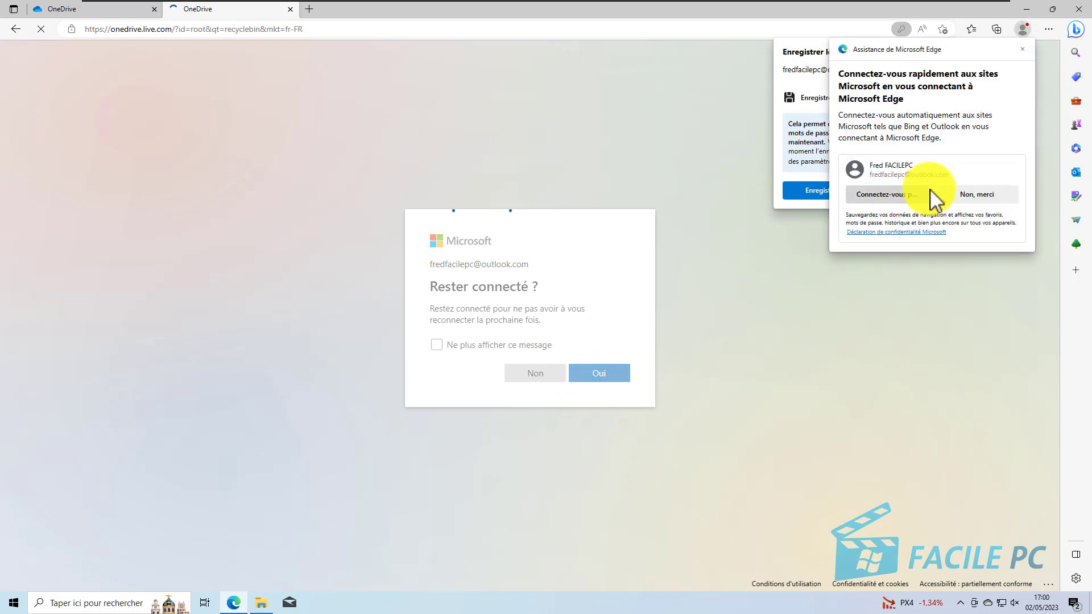
# Step: Decline the browser sign-in and password-saving offers, open the OneDrive recycle bin and dismiss the Microsoft 365 upgrade offer
pyautogui.click(978, 194)
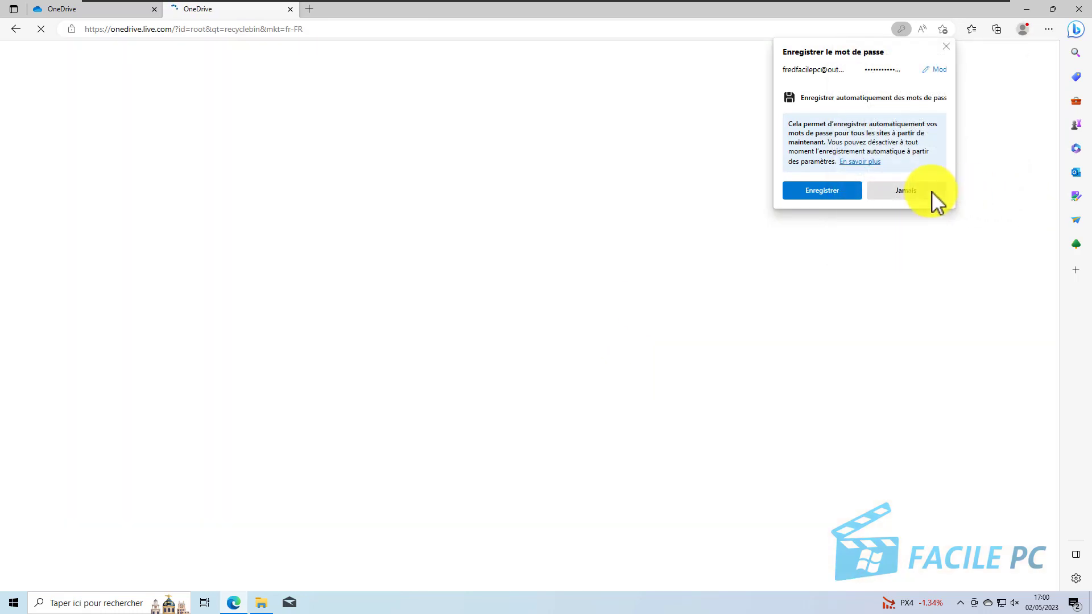
pyautogui.click(931, 192)
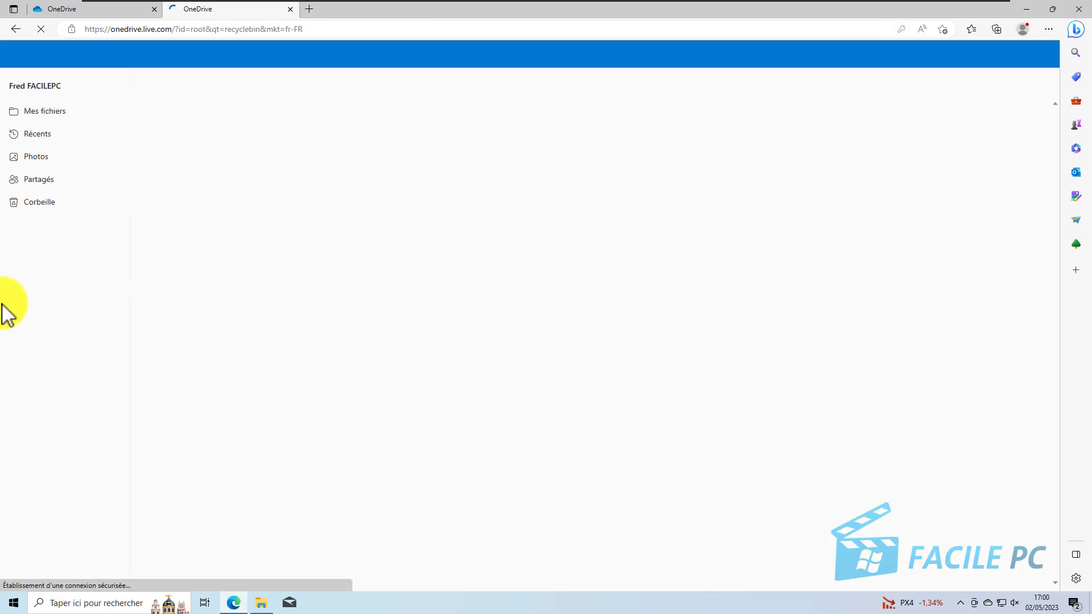
pyautogui.click(40, 205)
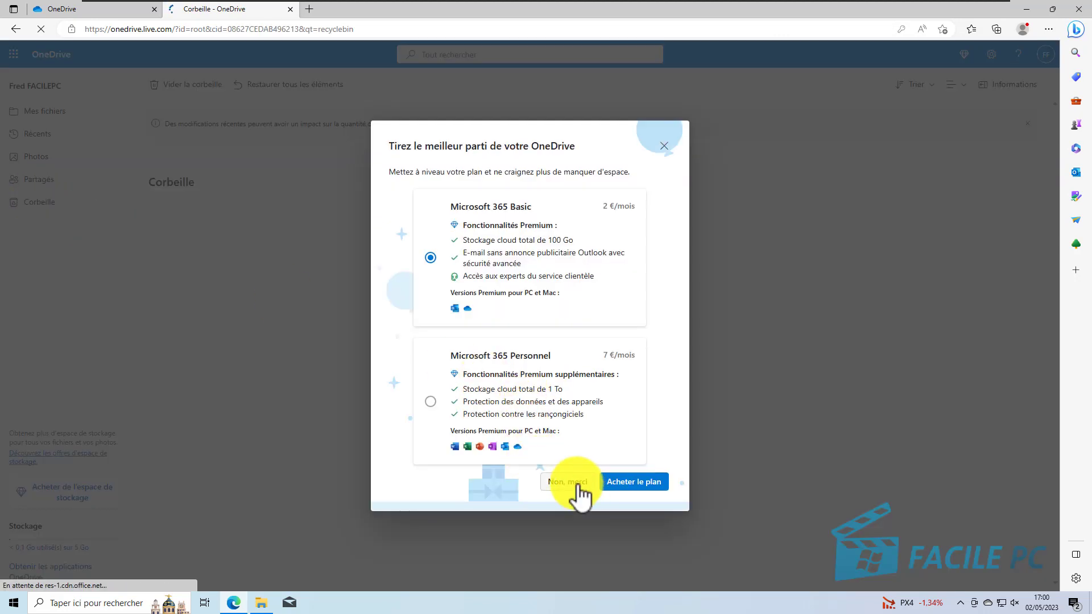
pyautogui.click(663, 146)
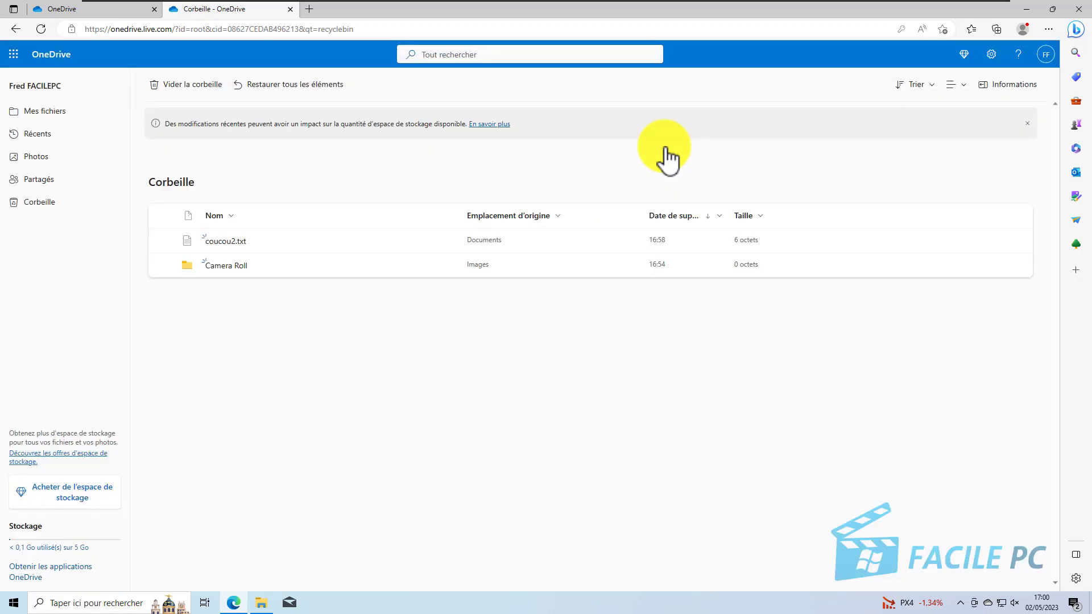
# Step: Restore only coucou2.txt from the OneDrive recycle bin and check for it in OneDrive's Documents folder
pyautogui.click(161, 241)
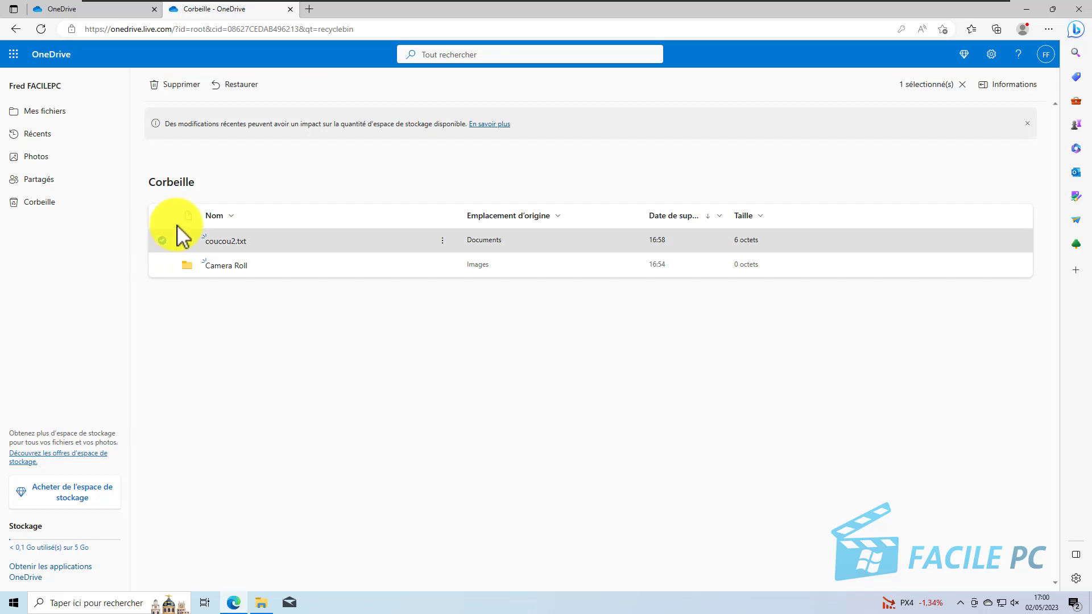
pyautogui.click(269, 288)
pyautogui.hotkey('ctrl', 'a')
pyautogui.click(169, 313)
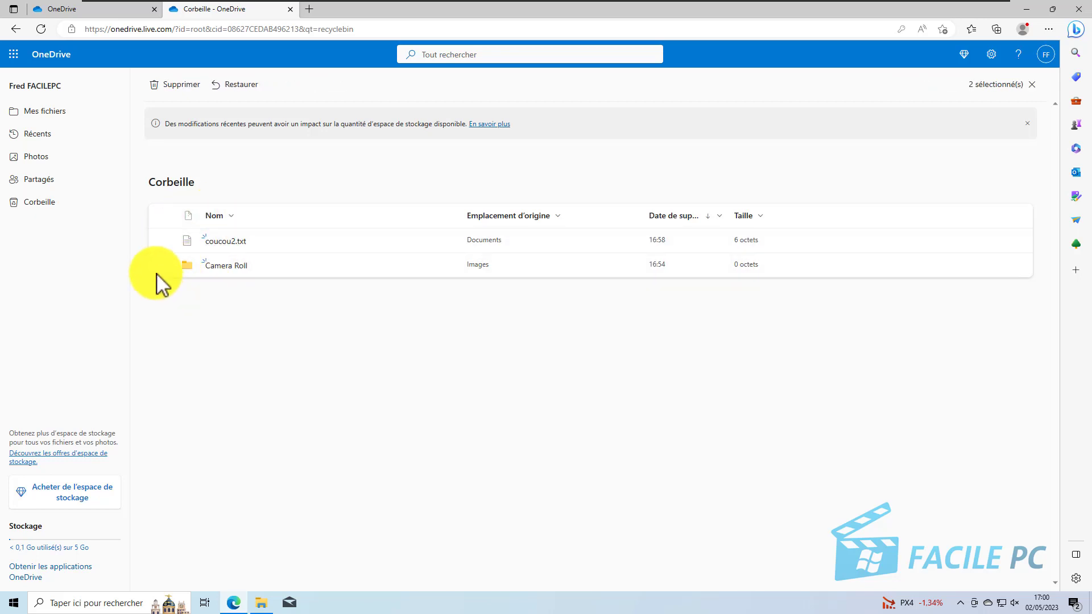
pyautogui.click(163, 241)
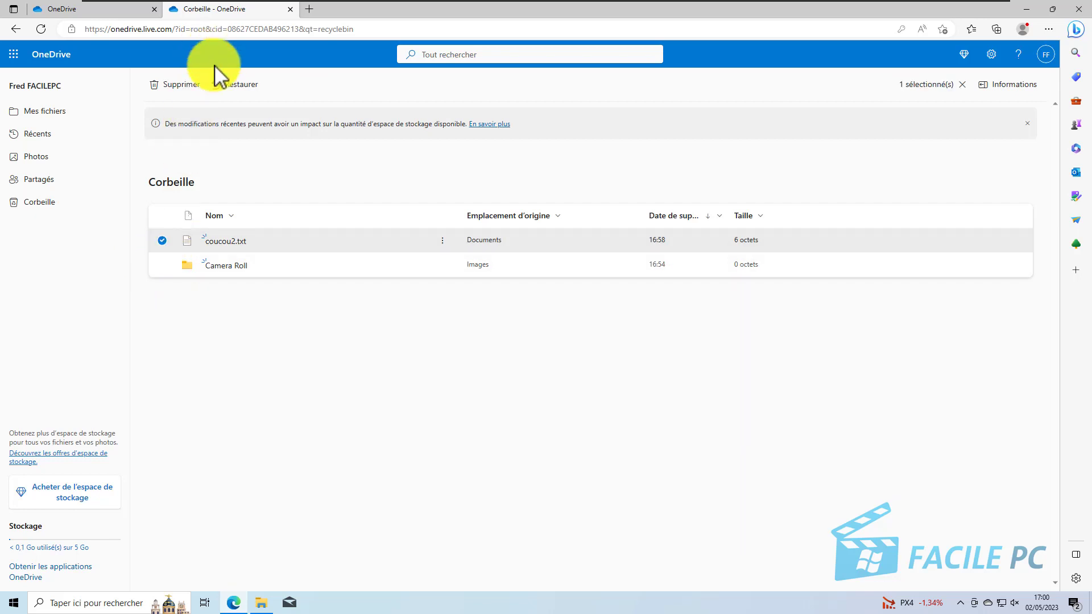
pyautogui.click(235, 89)
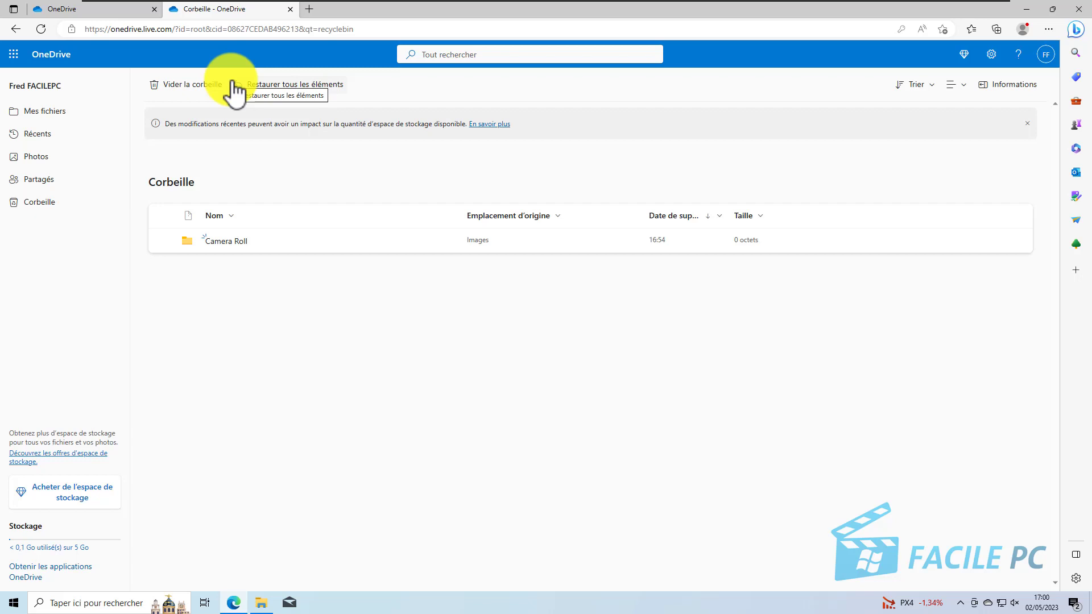
pyautogui.click(261, 604)
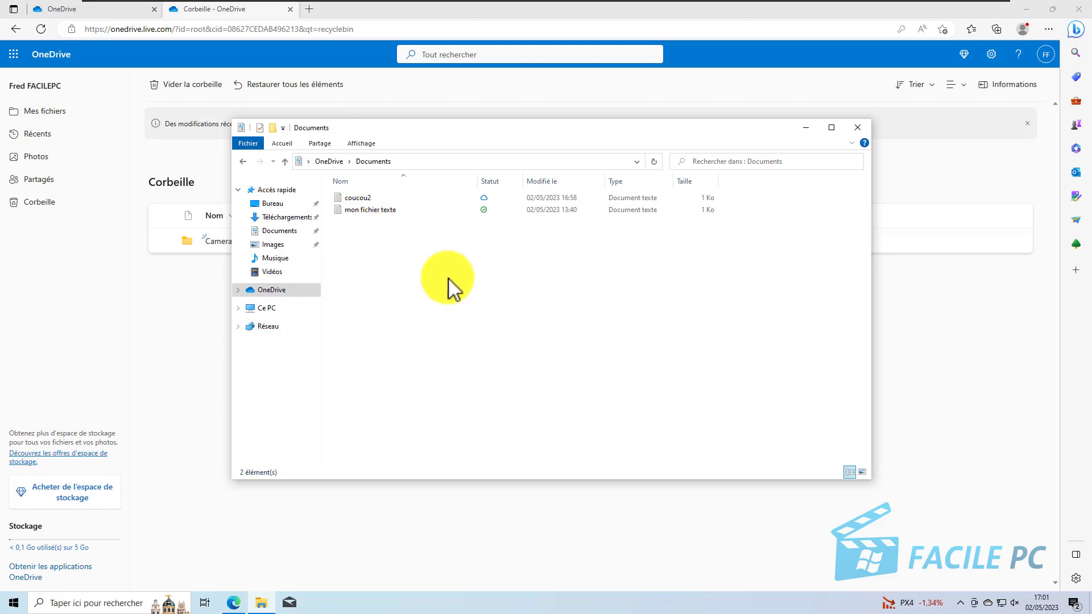
pyautogui.click(859, 127)
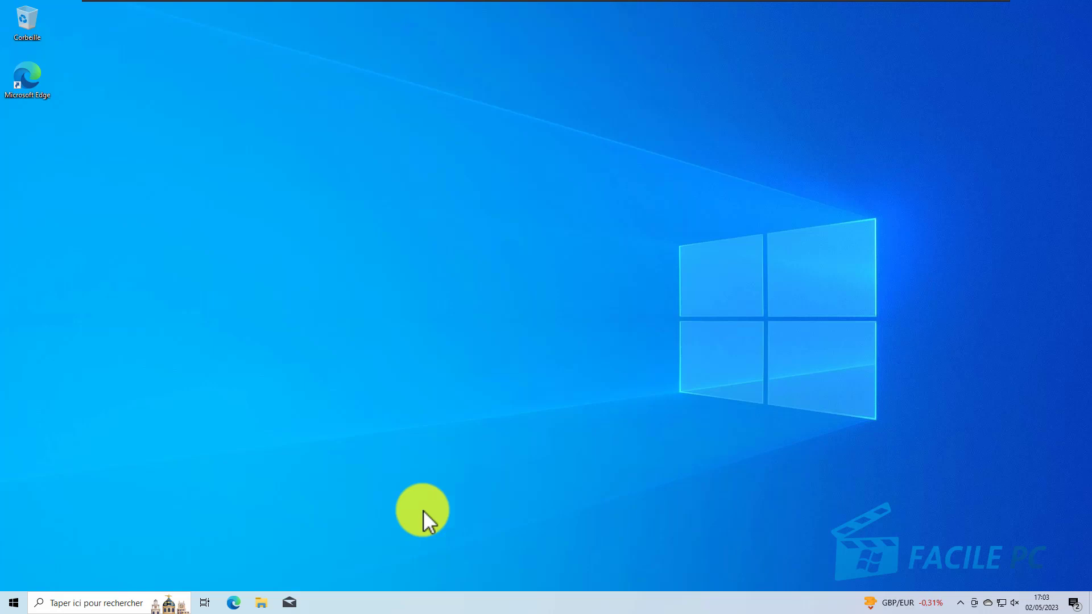
# Step: Free up the local space used by the coucou file in the OneDrive folder and acknowledge the files-on-demand notice
pyautogui.click(263, 605)
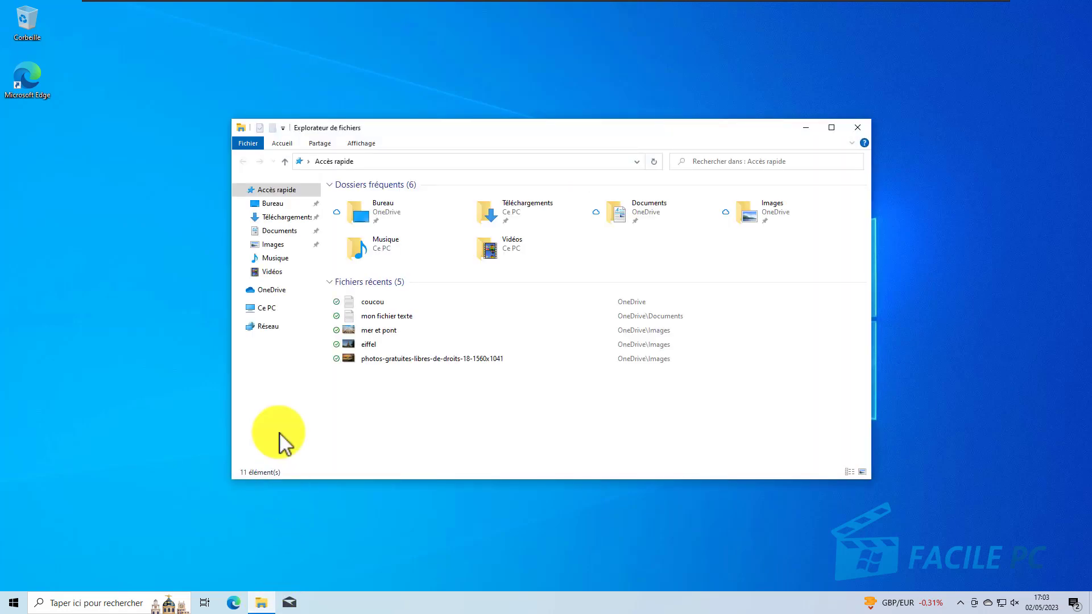
pyautogui.click(270, 293)
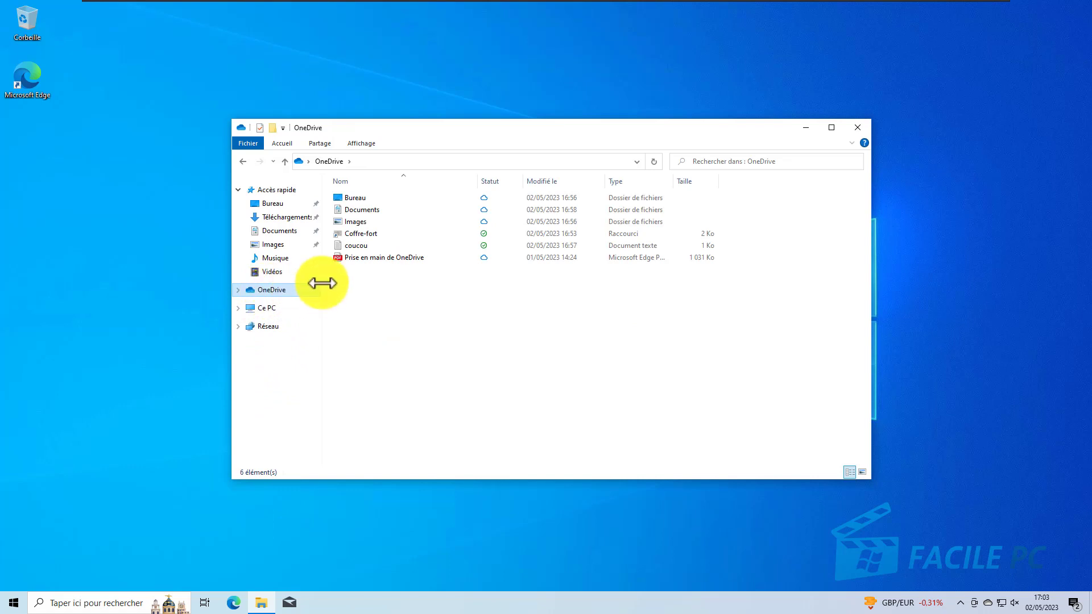
pyautogui.rightClick(363, 249)
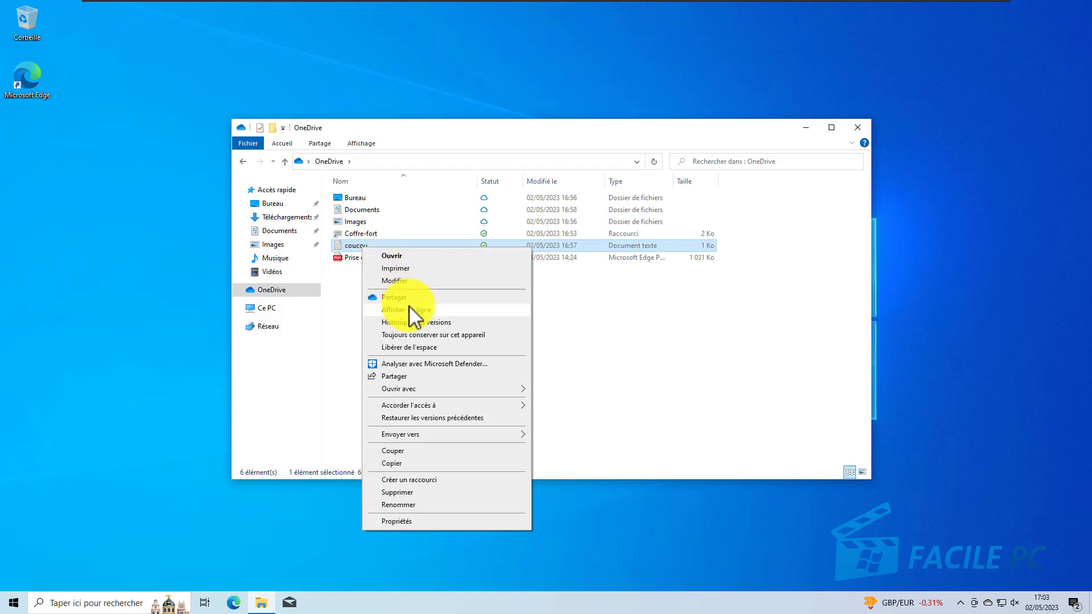
pyautogui.click(409, 347)
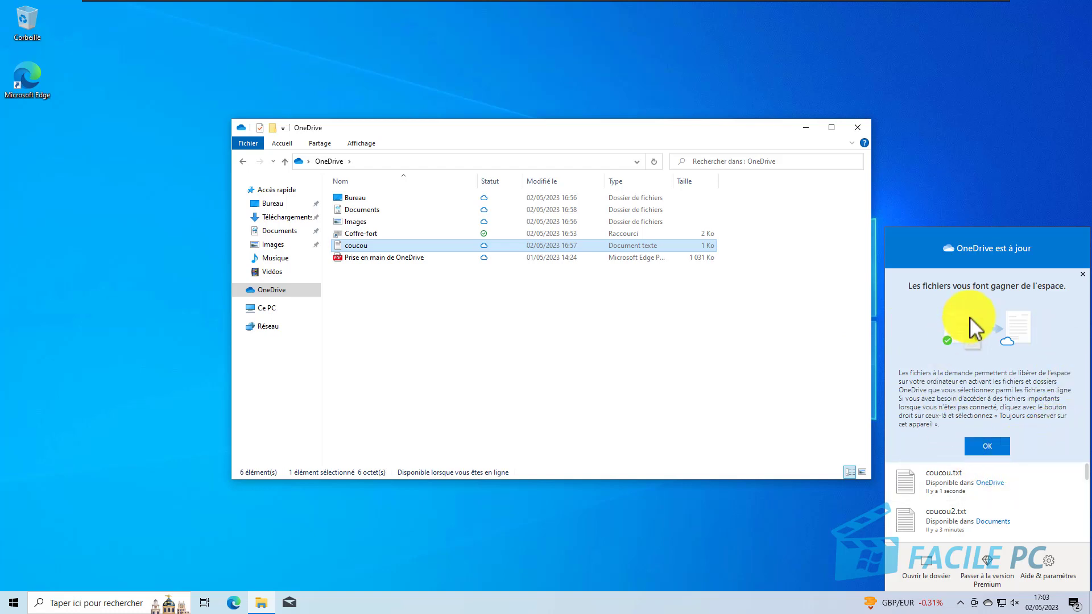
pyautogui.click(991, 455)
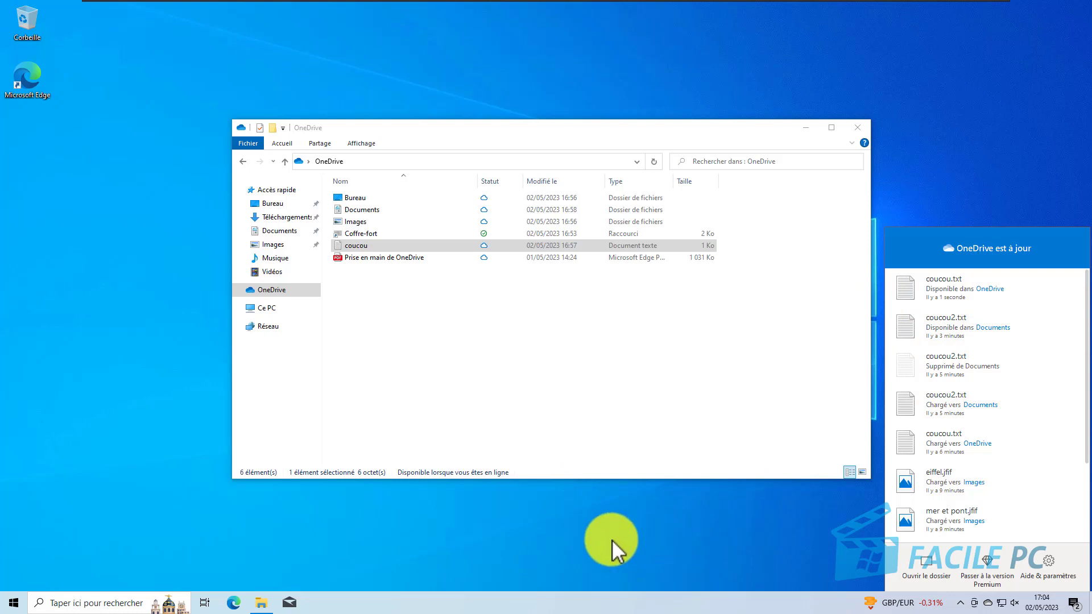
# Step: Open the online-only coucou file so it downloads again, and close it along with the OneDrive folder
pyautogui.doubleClick(350, 248)
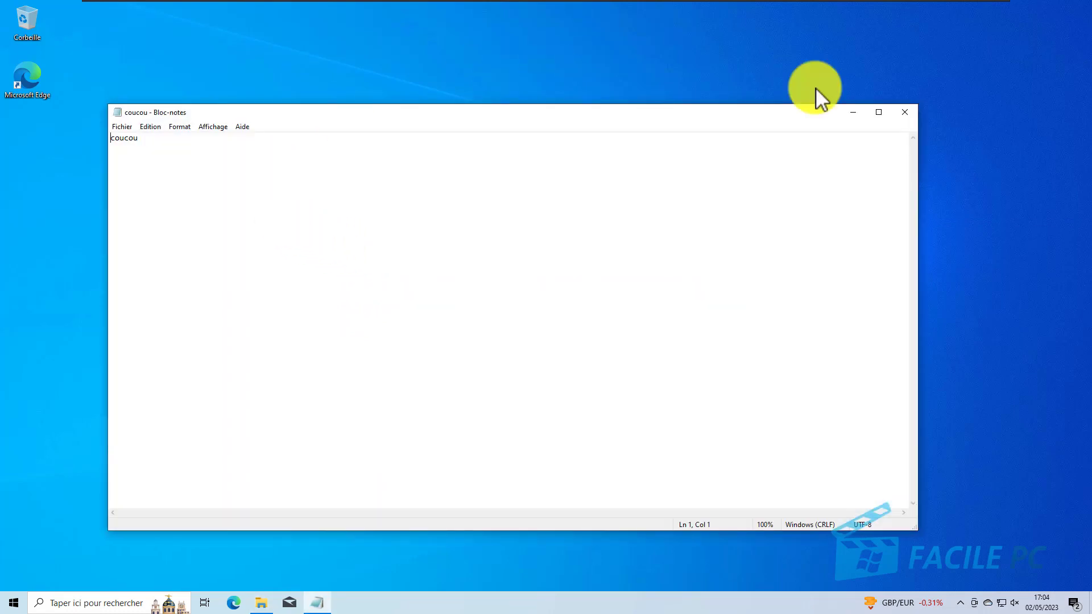
pyautogui.click(905, 112)
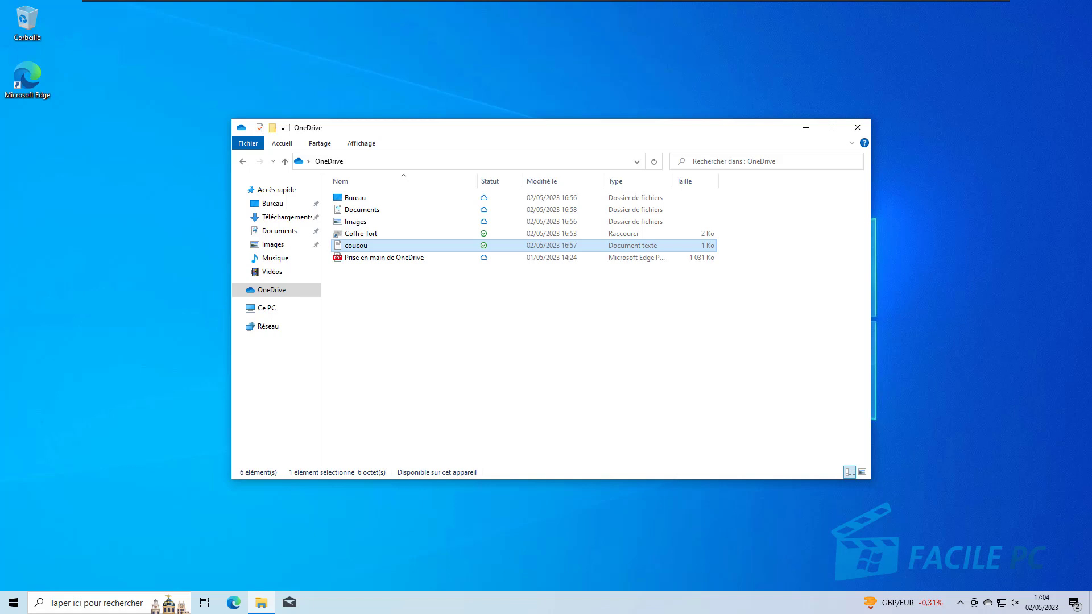
pyautogui.click(860, 126)
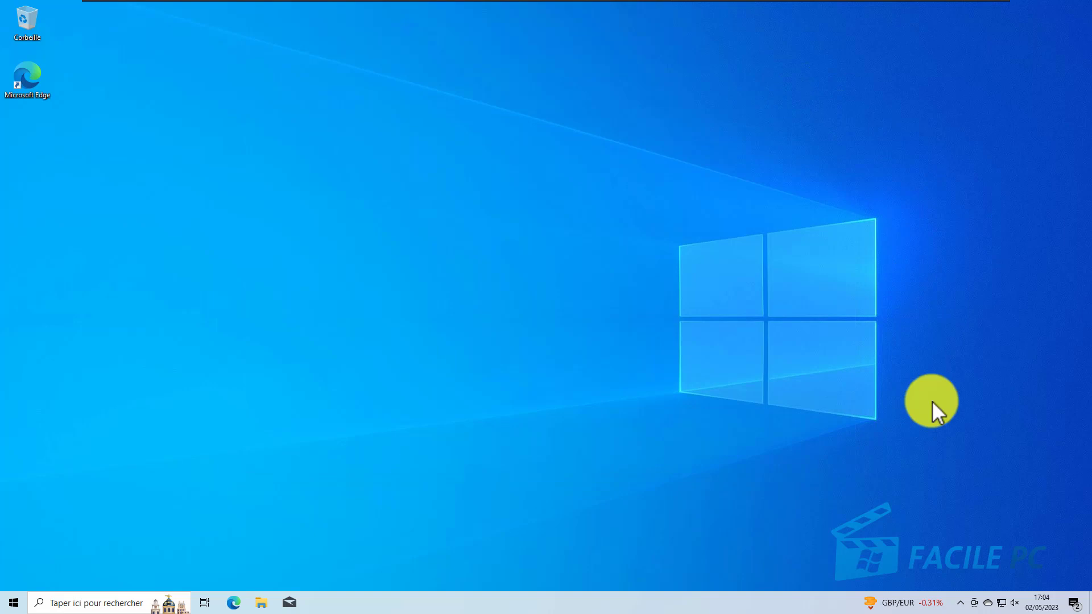
# Step: View the recent OneDrive sync activity, open the OneDrive folder from there and close it
pyautogui.click(988, 604)
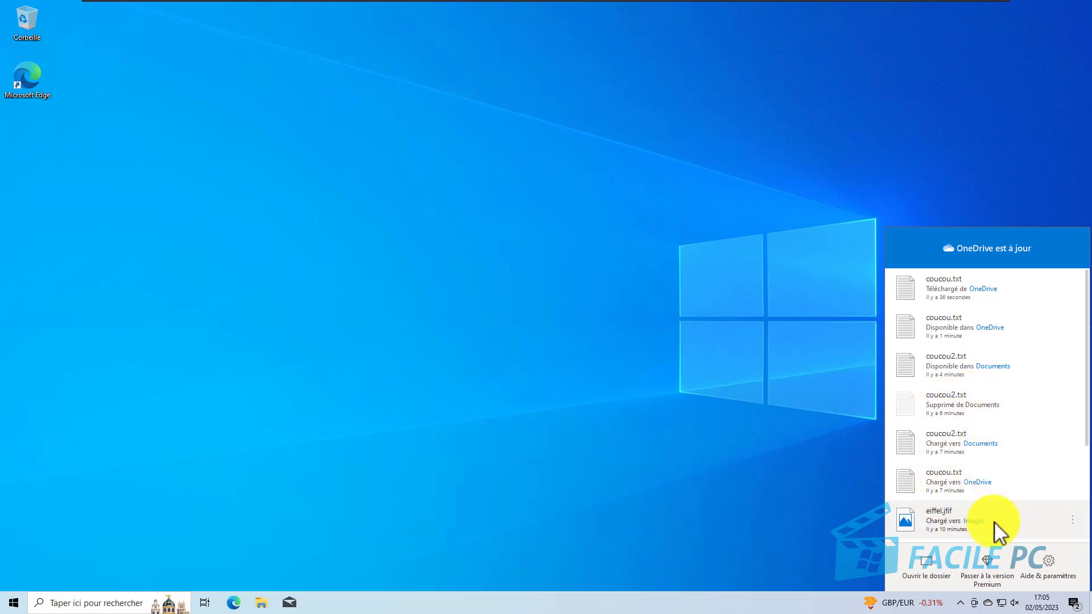
pyautogui.click(937, 580)
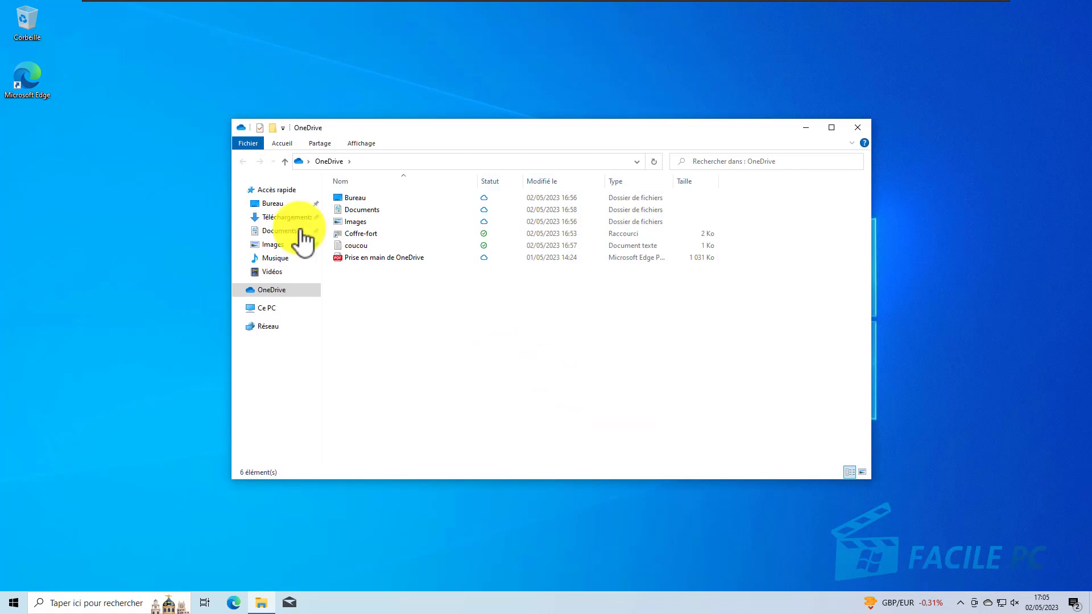
pyautogui.click(855, 129)
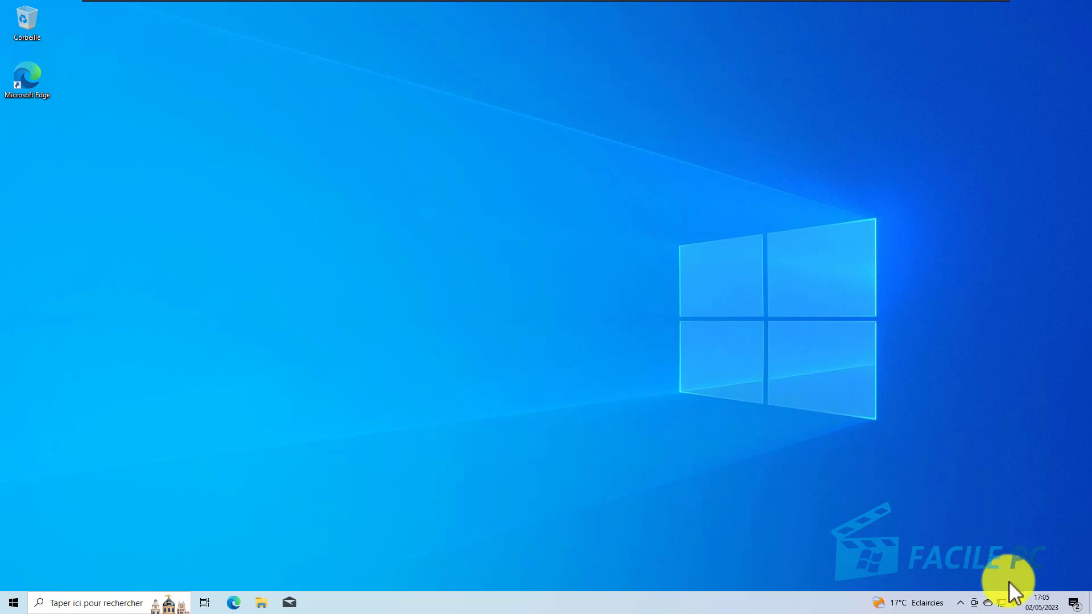
# Step: Open the OneDrive account settings and bring up the selection of folders available on this PC
pyautogui.rightClick(990, 606)
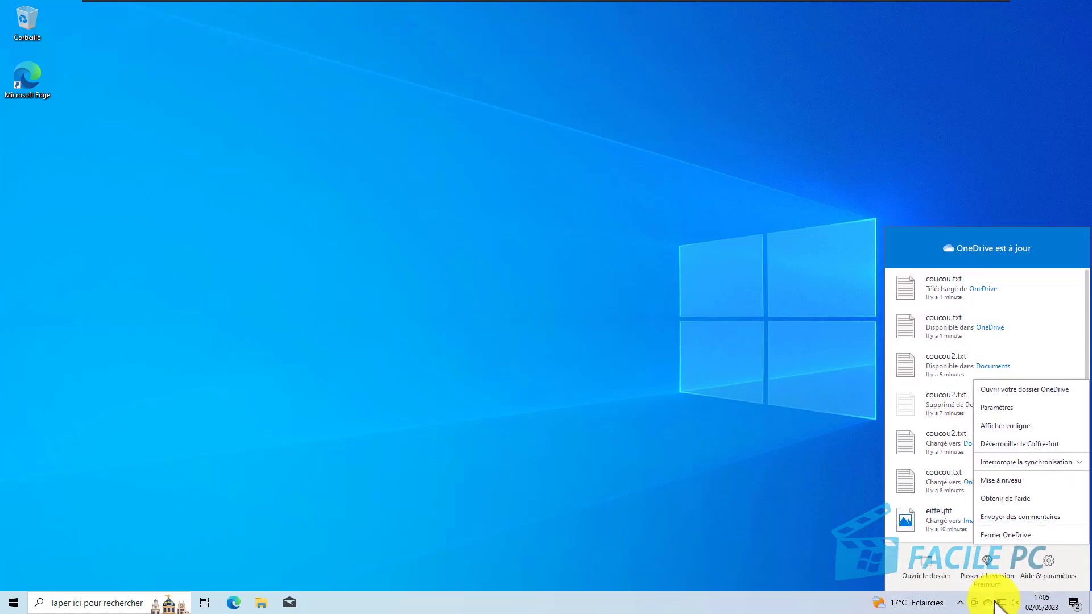
pyautogui.click(1007, 408)
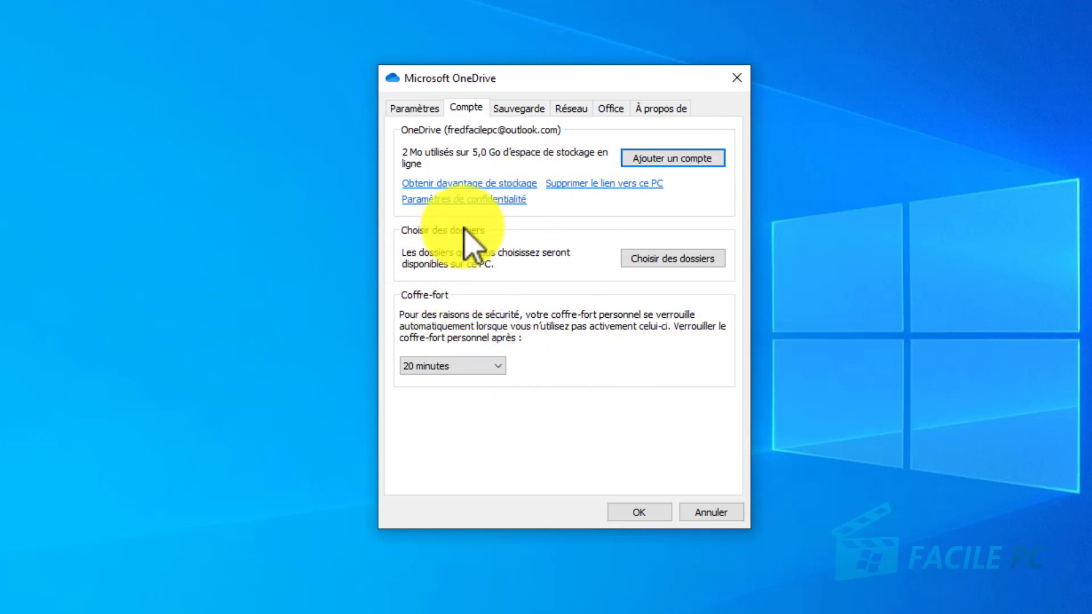
pyautogui.click(637, 259)
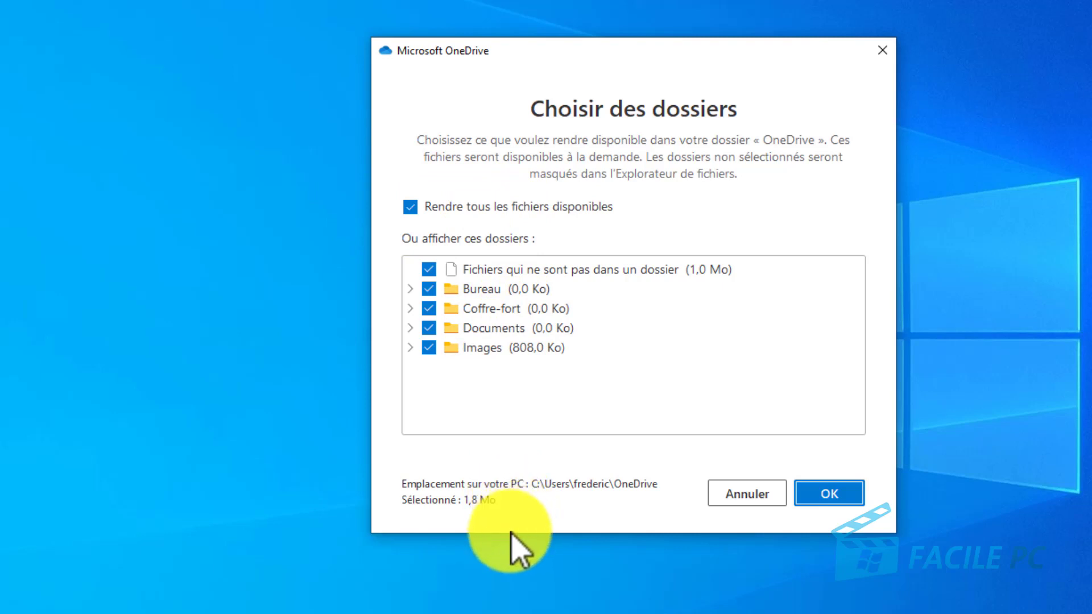
# Step: Try to deselect the Bureau folder, expand its contents, and cancel the folder selection
pyautogui.click(428, 292)
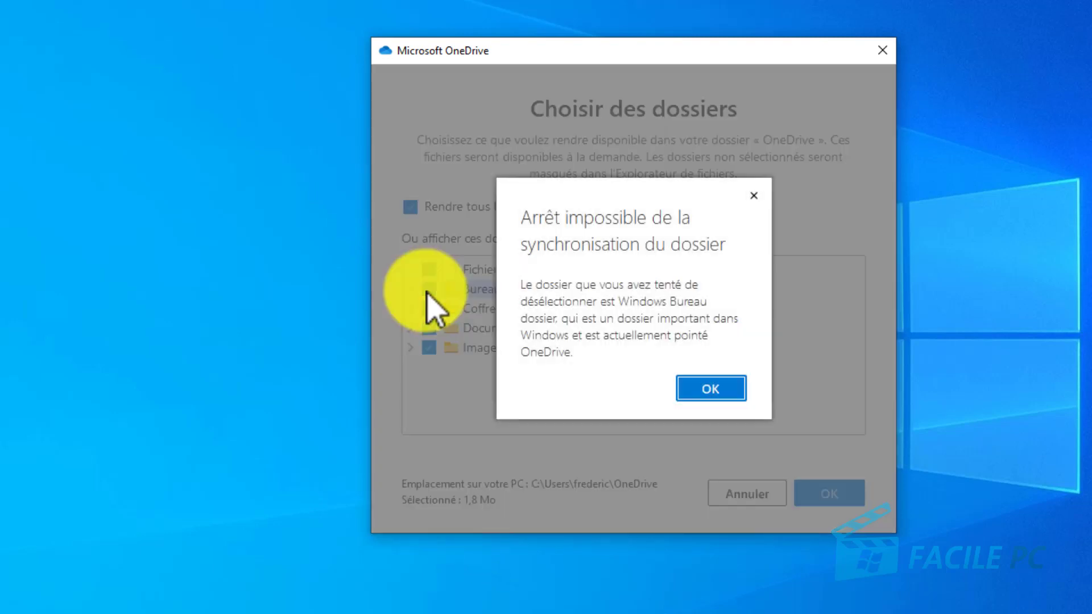
pyautogui.click(712, 389)
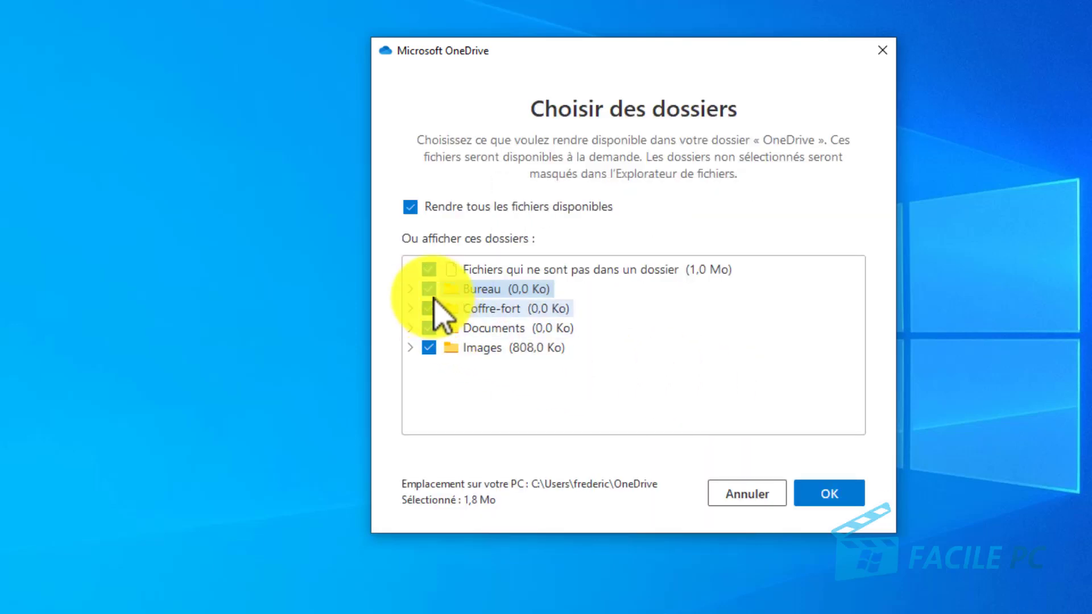
pyautogui.click(410, 290)
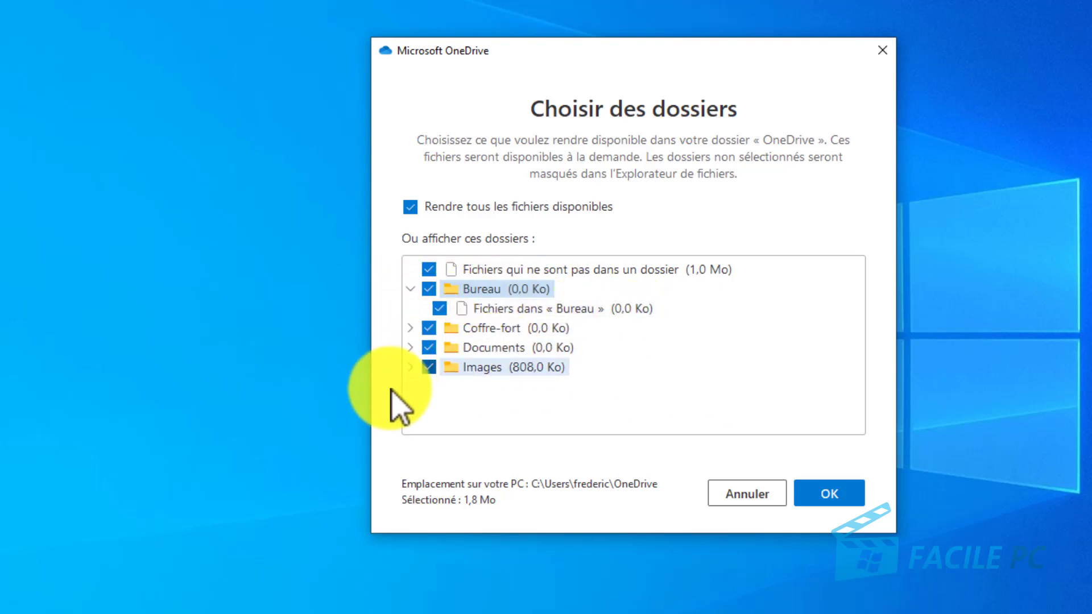
pyautogui.click(755, 494)
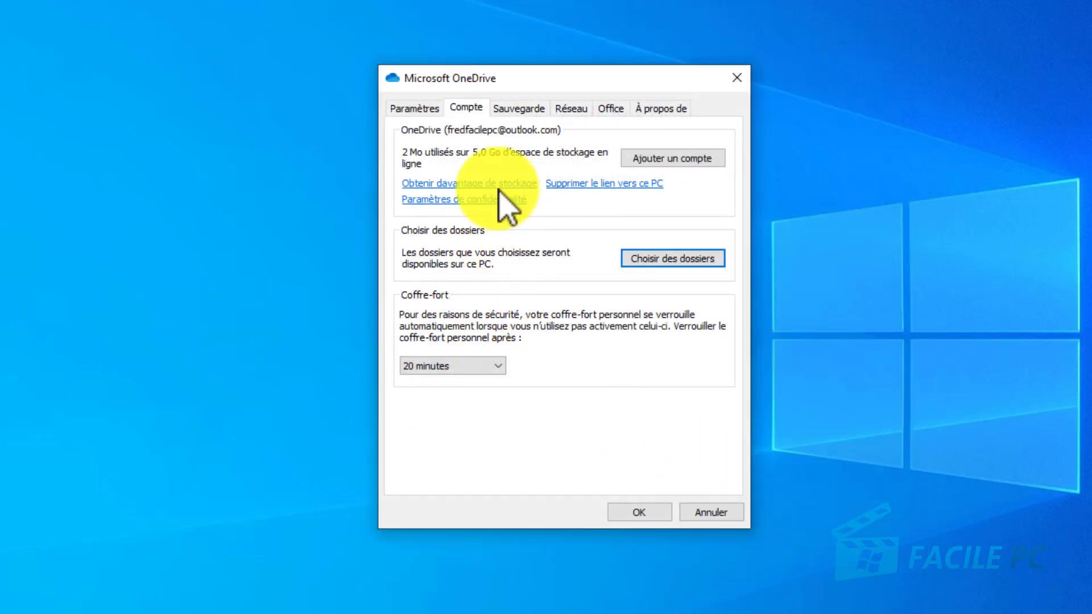
# Step: Review the available automatic lock delays for the personal vault and choose 20 minutes
pyautogui.click(484, 367)
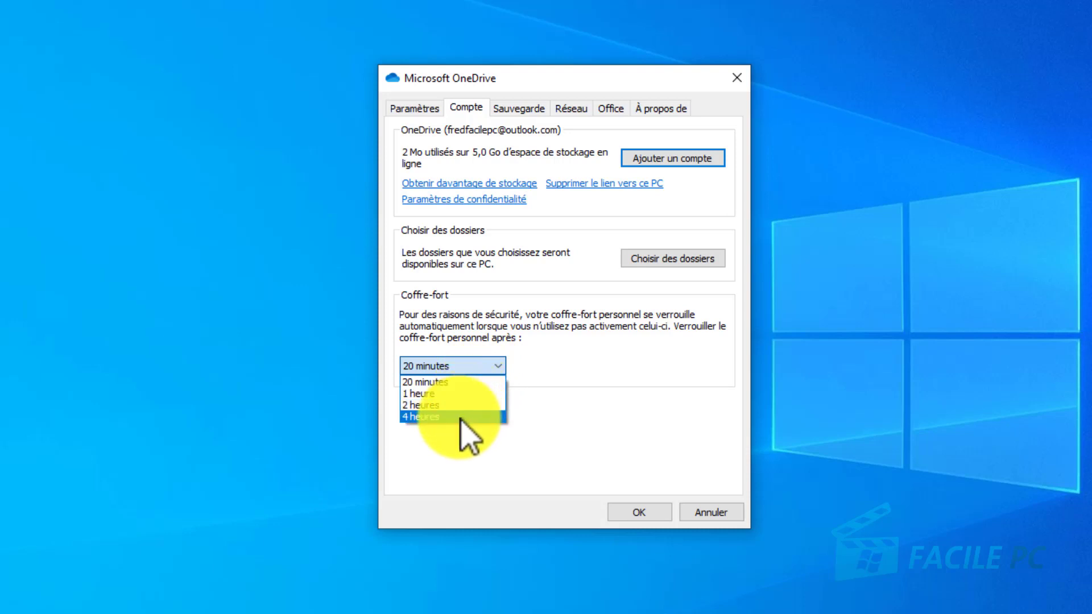
pyautogui.click(478, 383)
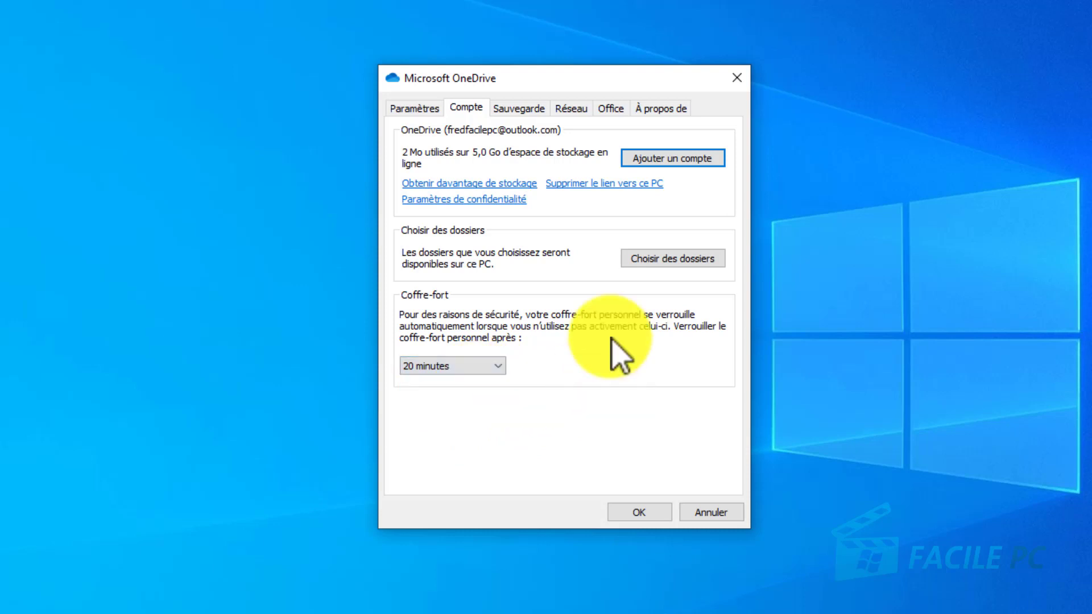
# Step: Review the general settings and managed folder backups, and enable automatic saving of screenshots to OneDrive
pyautogui.click(430, 109)
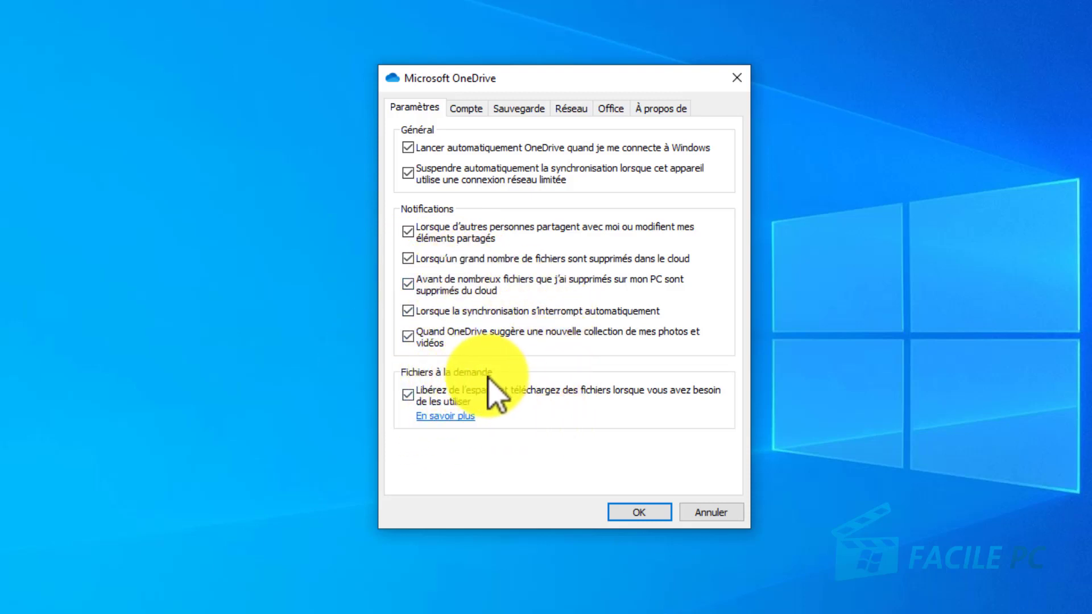
pyautogui.click(512, 108)
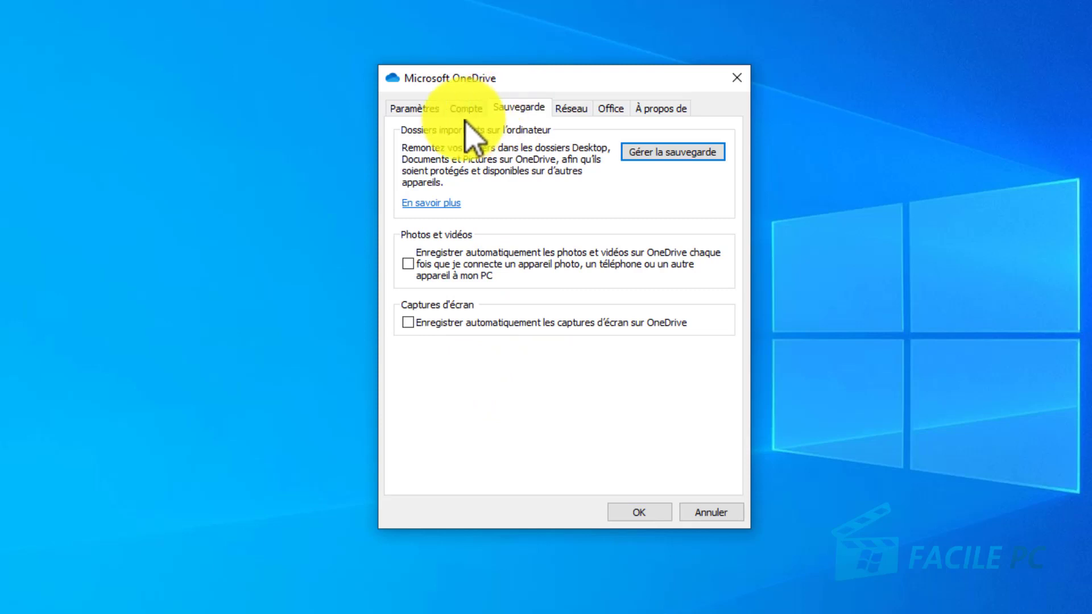
pyautogui.click(671, 154)
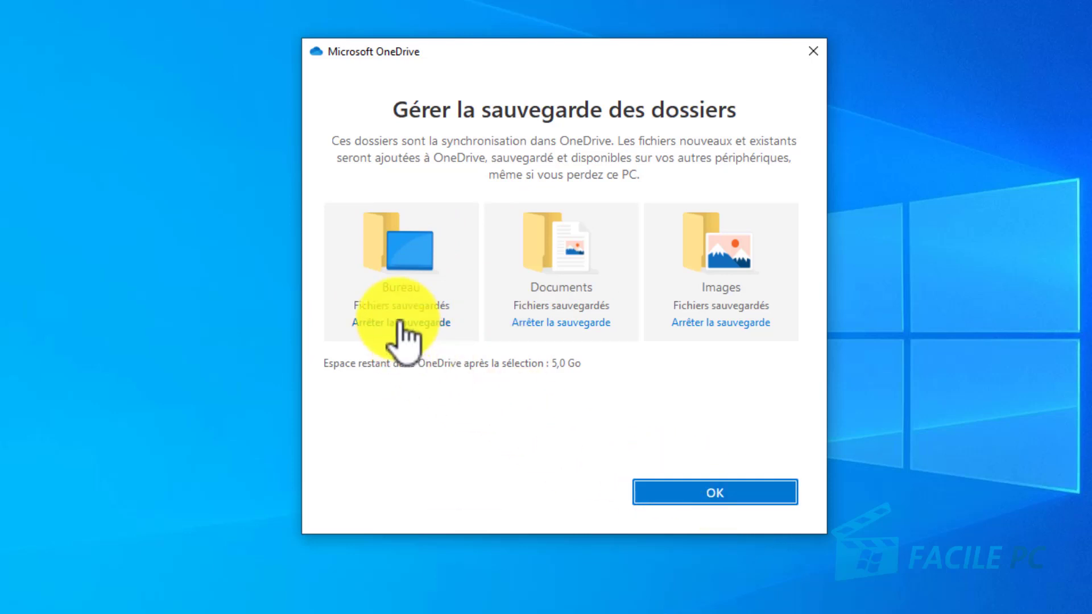
pyautogui.click(708, 495)
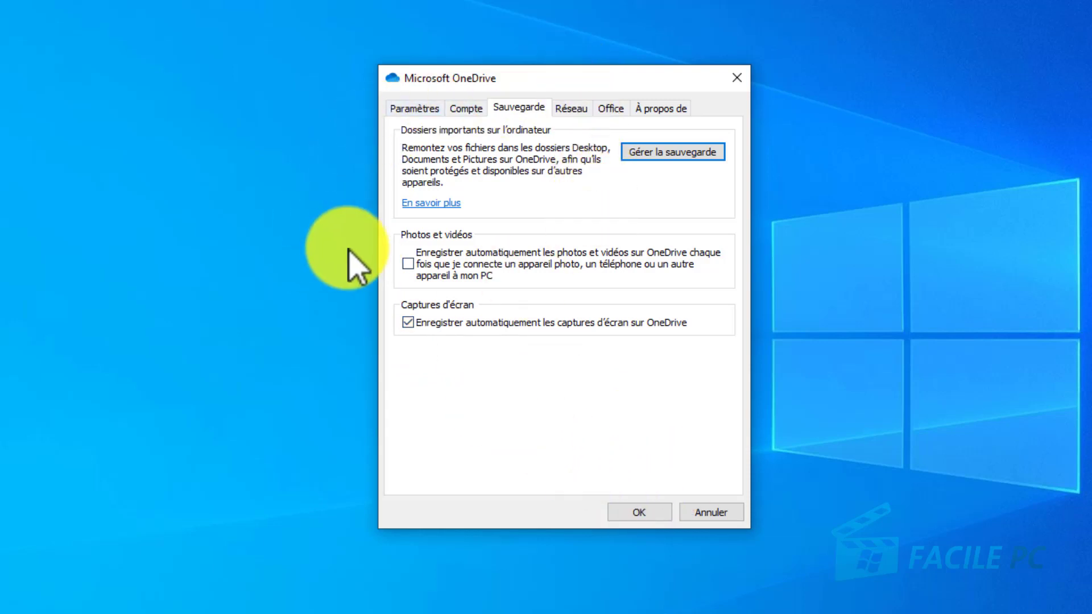
# Step: Review the network rate limits and the Office file collaboration settings, and save the OneDrive settings
pyautogui.click(575, 107)
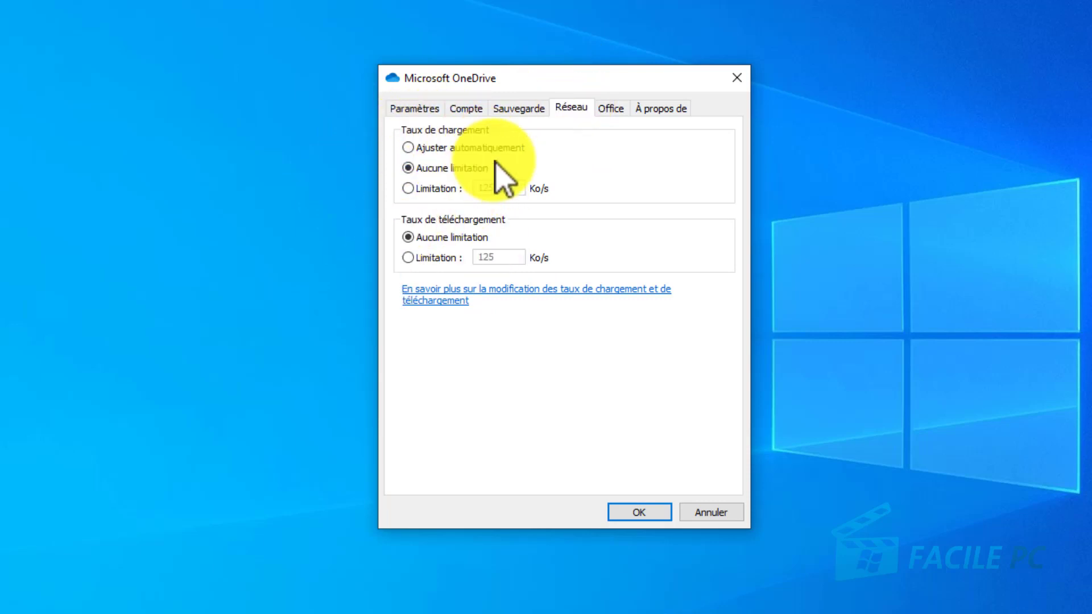
pyautogui.click(610, 109)
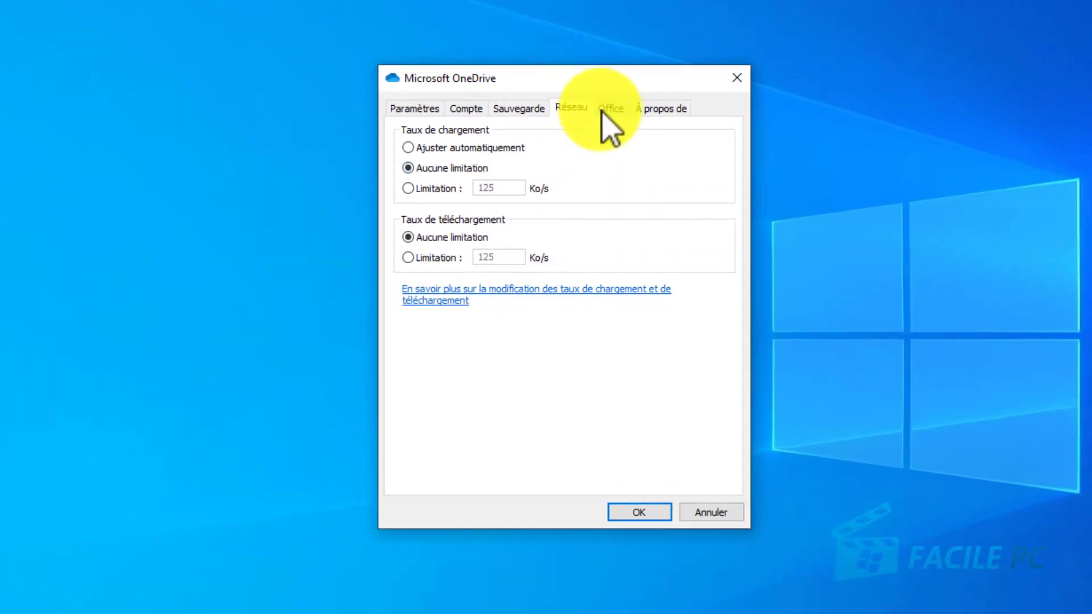
pyautogui.click(610, 109)
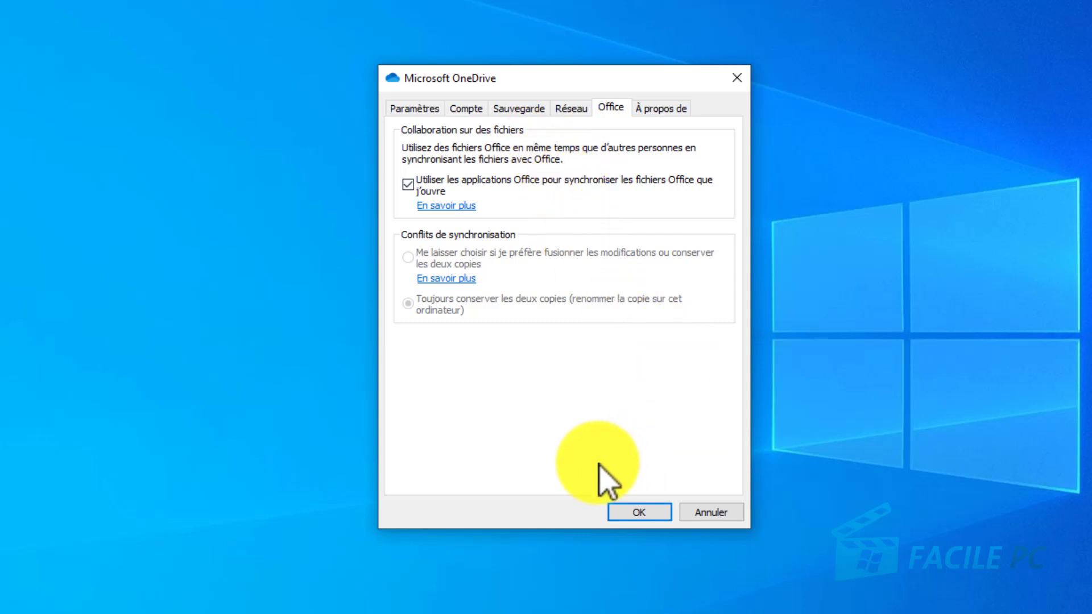
pyautogui.click(629, 514)
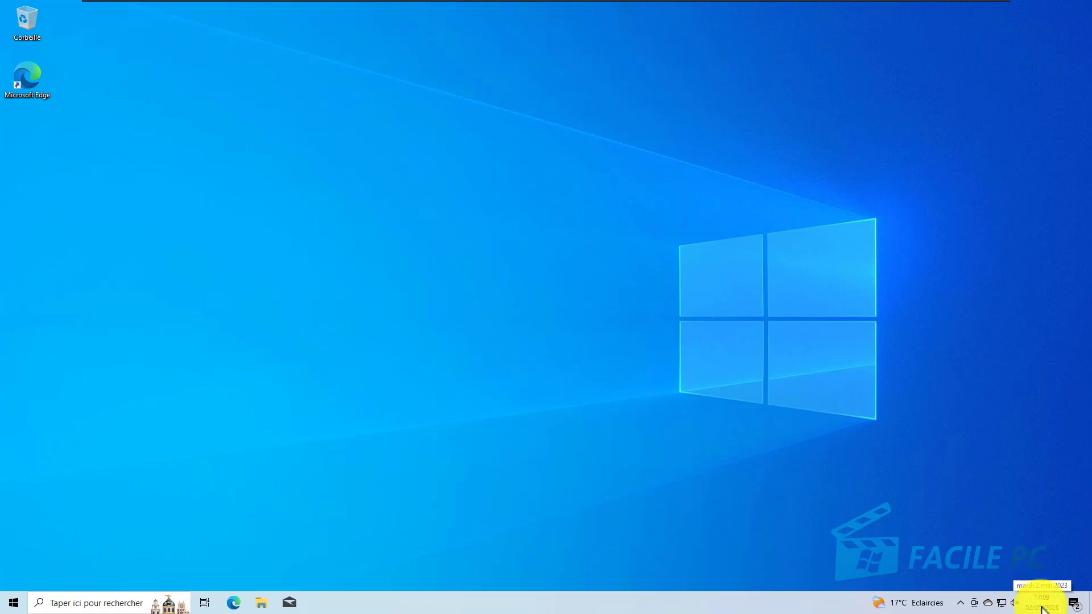
# Step: Open the sharing dialog for the most recently downloaded coucou.txt from the OneDrive activity list
pyautogui.click(989, 605)
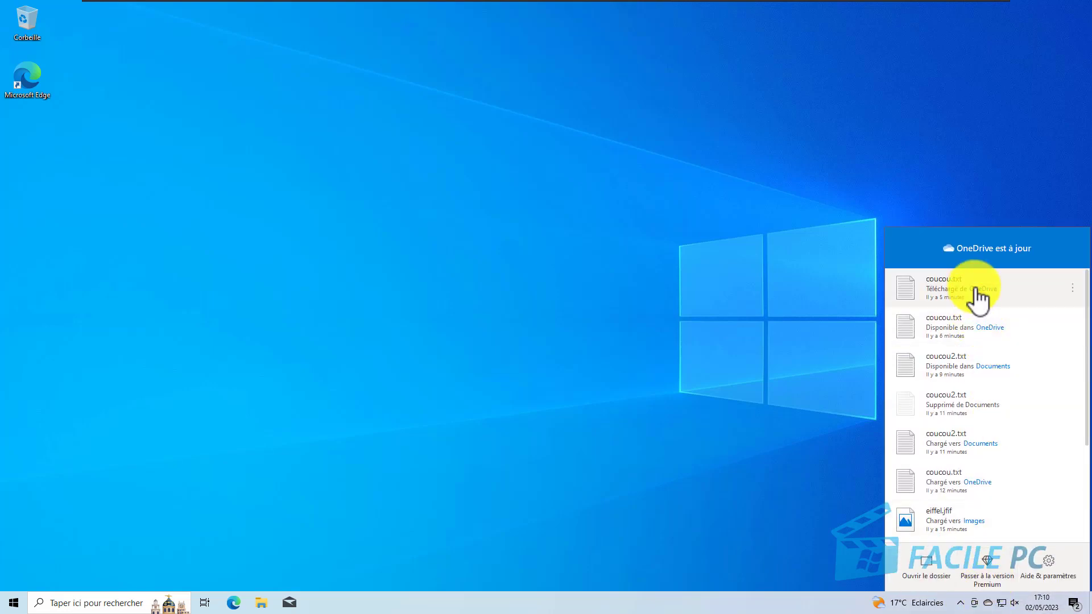
pyautogui.click(1075, 290)
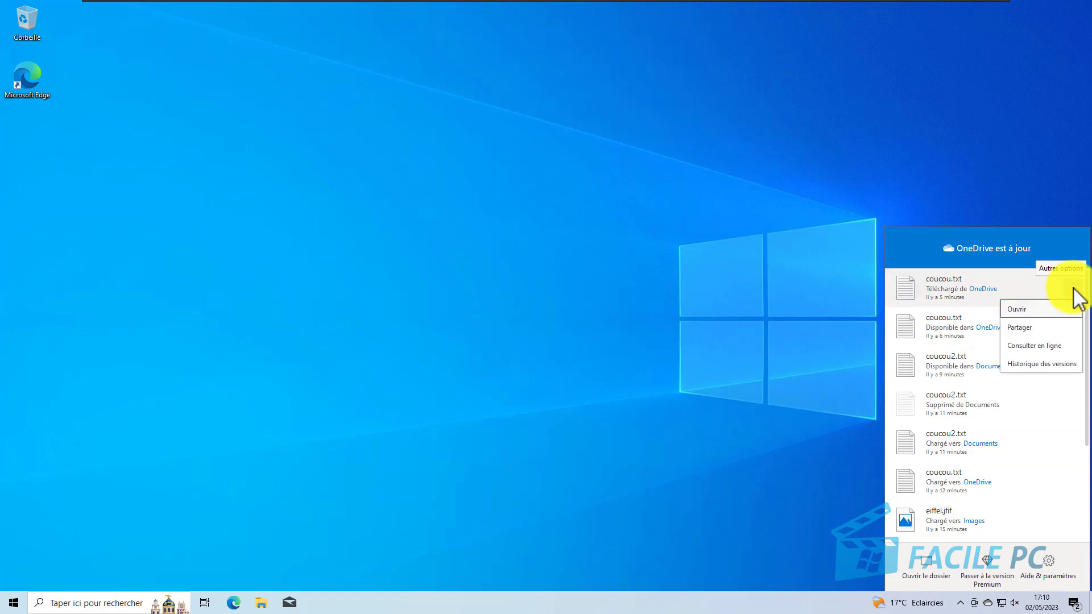
pyautogui.click(1047, 330)
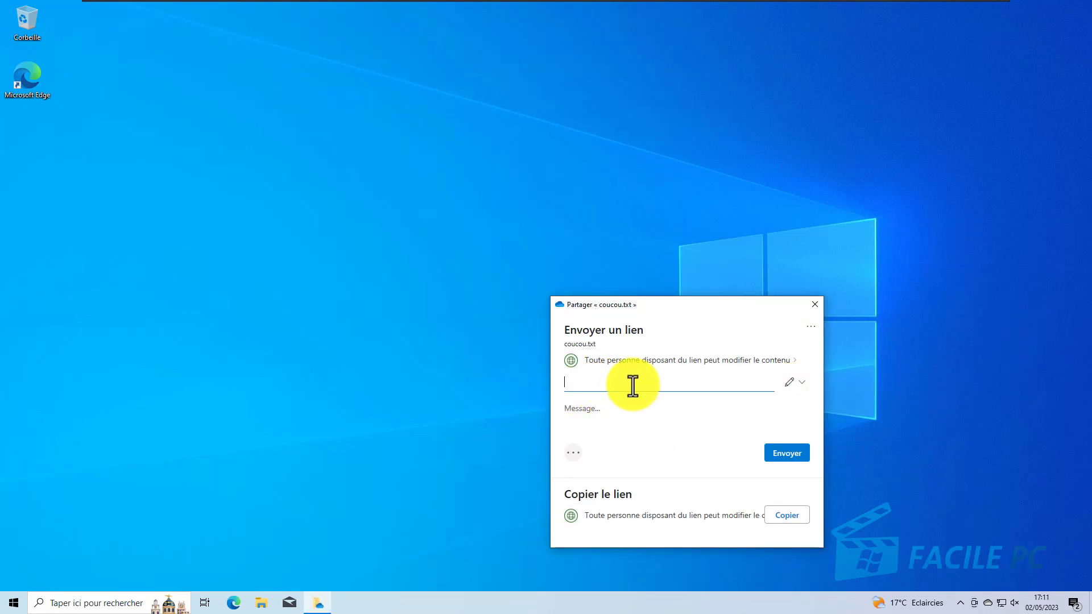
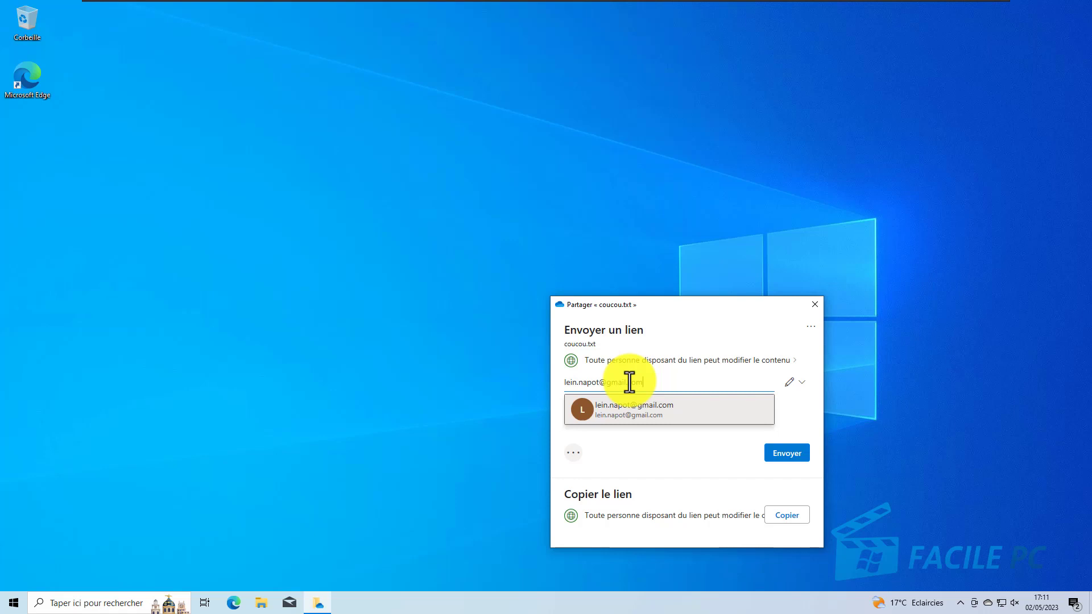
# Step: Add the recipient's e-mail address to the coucou.txt share and set the permission to Peut modifier
pyautogui.click(634, 417)
pyautogui.click(804, 404)
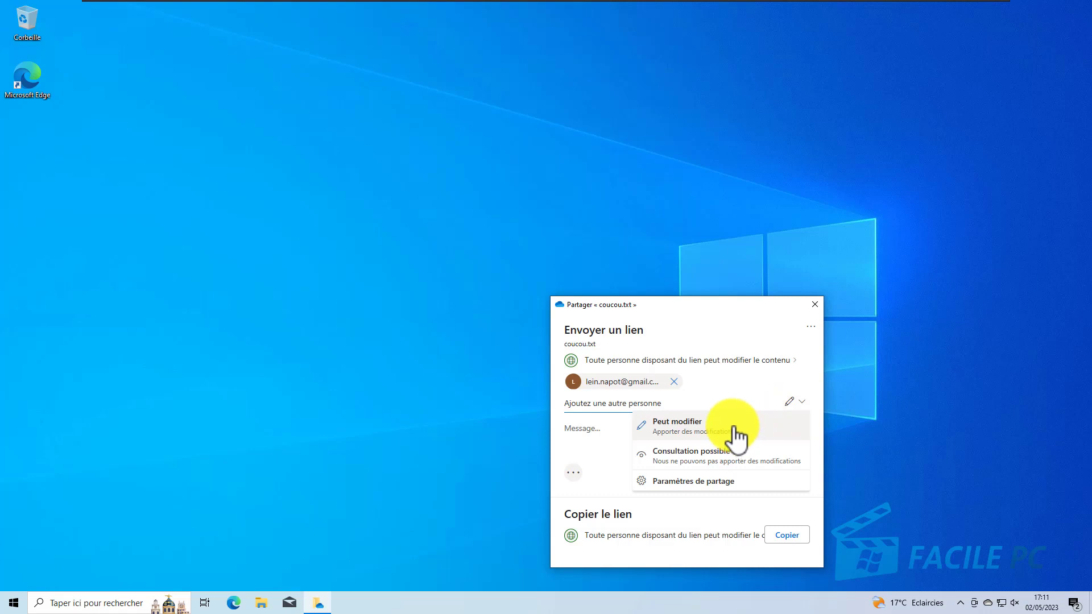
pyautogui.click(738, 436)
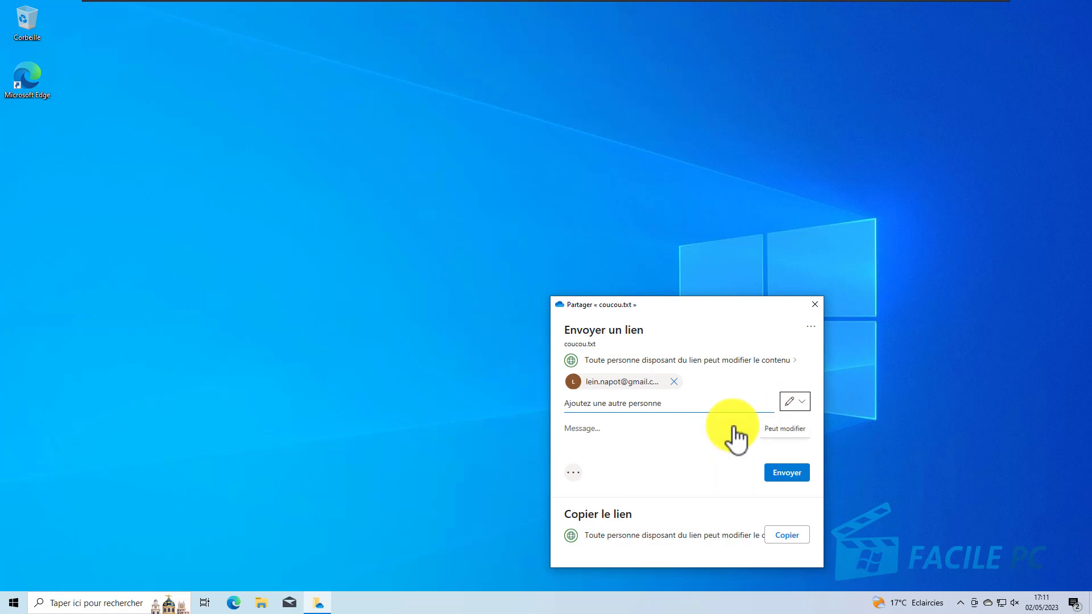
# Step: Enter the message "test", copy the sharing link for coucou.txt and close the sharing dialog
pyautogui.click(624, 426)
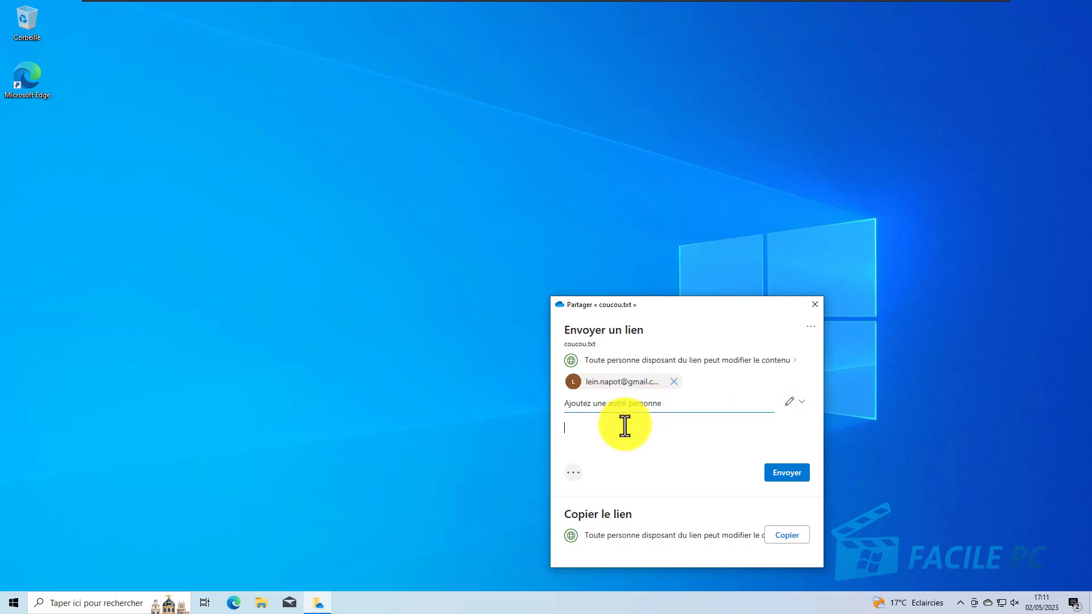
pyautogui.write('test')
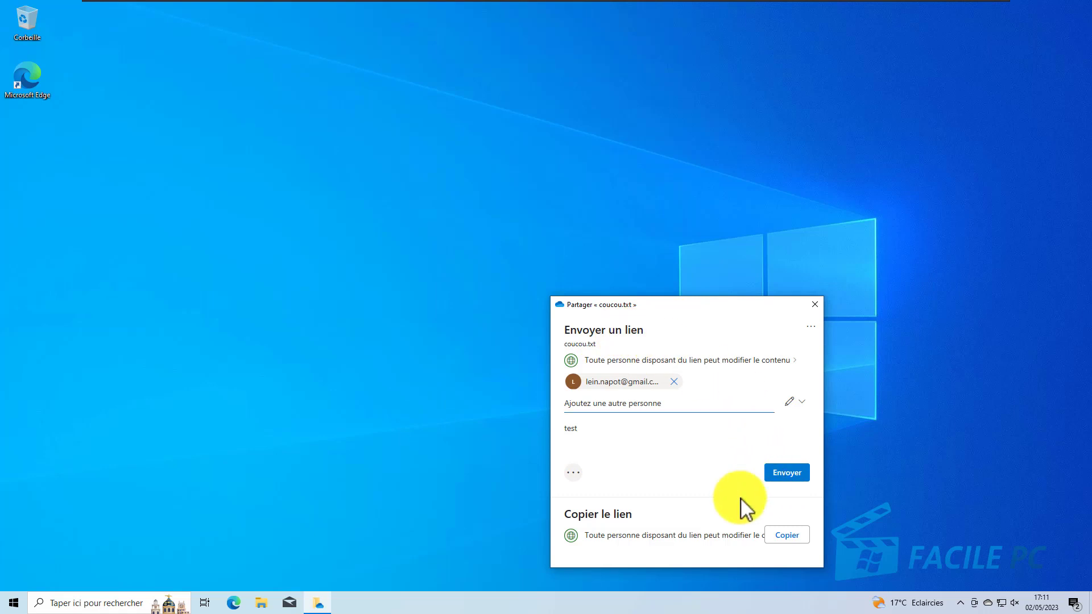
pyautogui.click(790, 537)
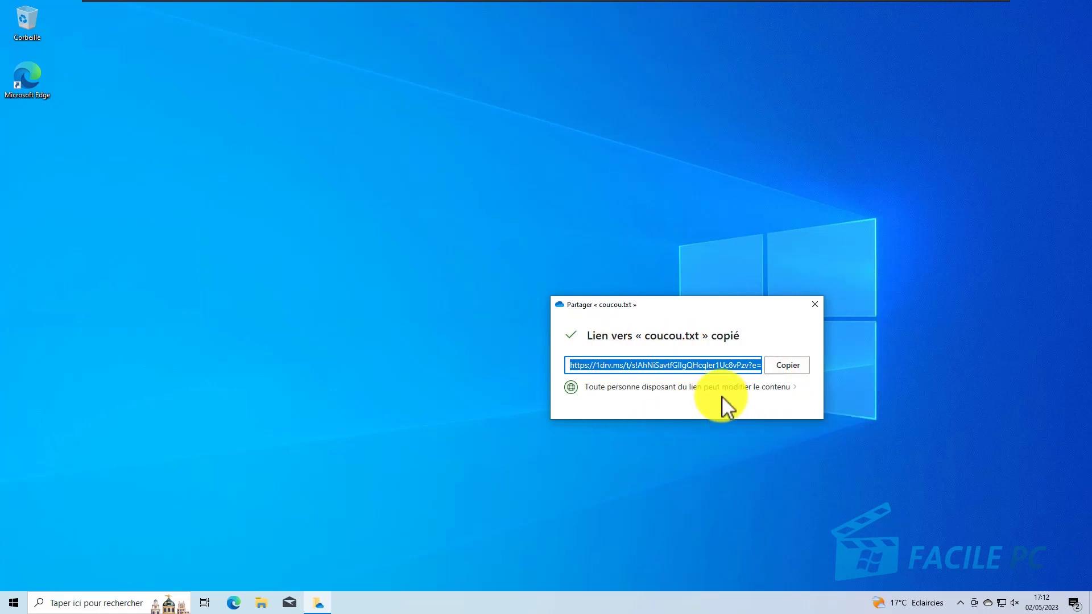
pyautogui.click(815, 305)
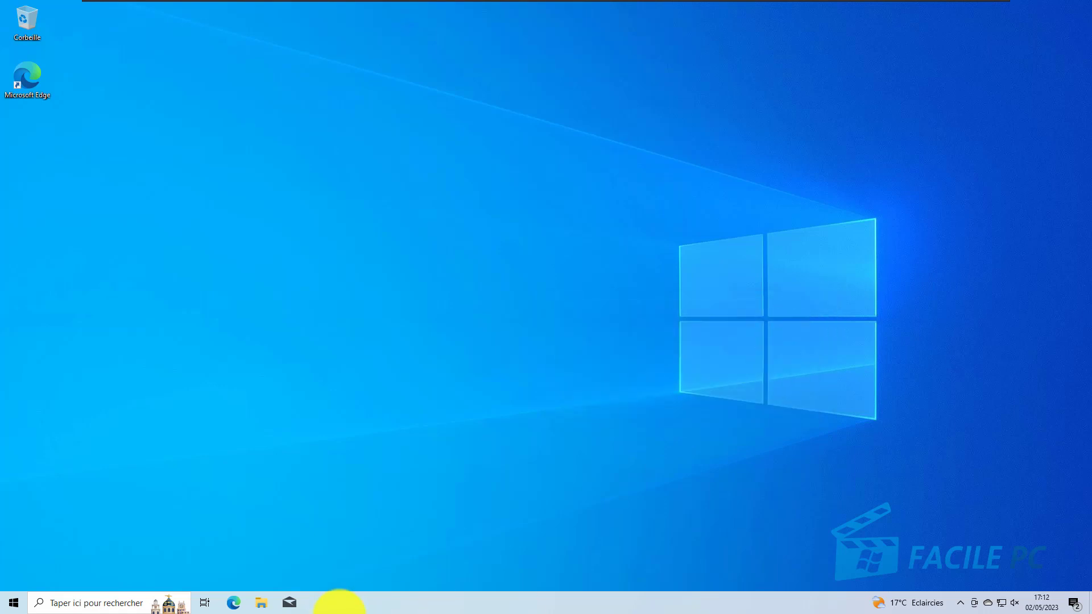
# Step: View the OneDrive sharing options for the coucou file from its folder in File Explorer and close them
pyautogui.click(261, 604)
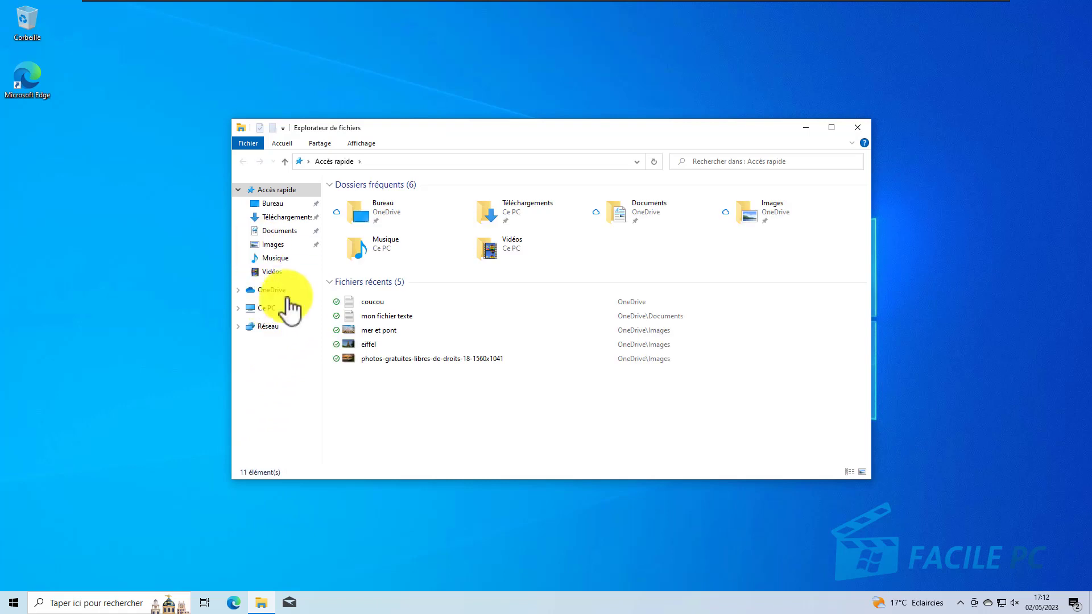
pyautogui.click(272, 290)
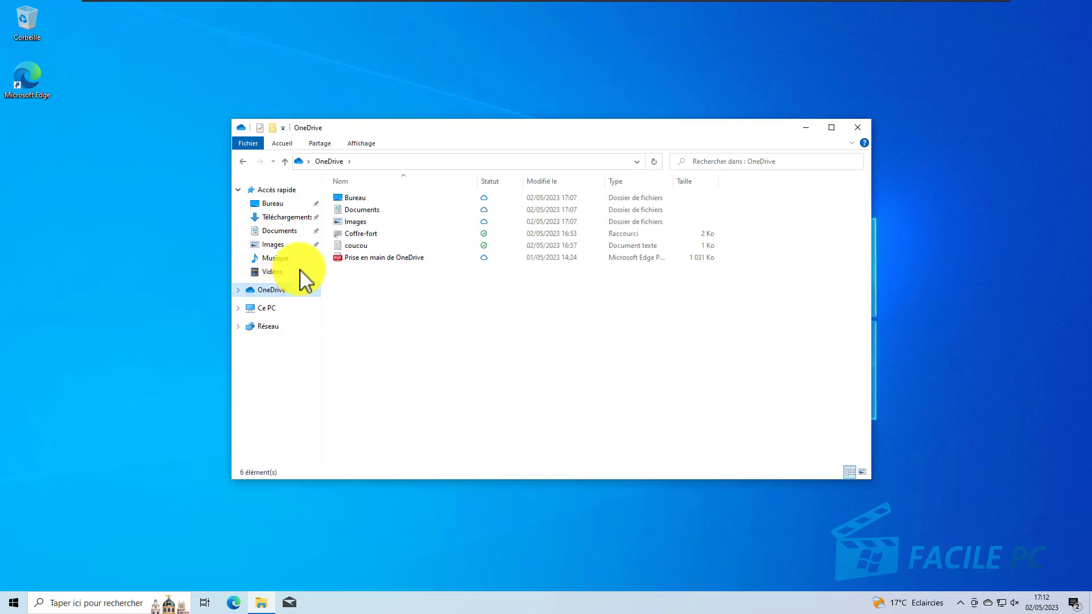
pyautogui.rightClick(364, 242)
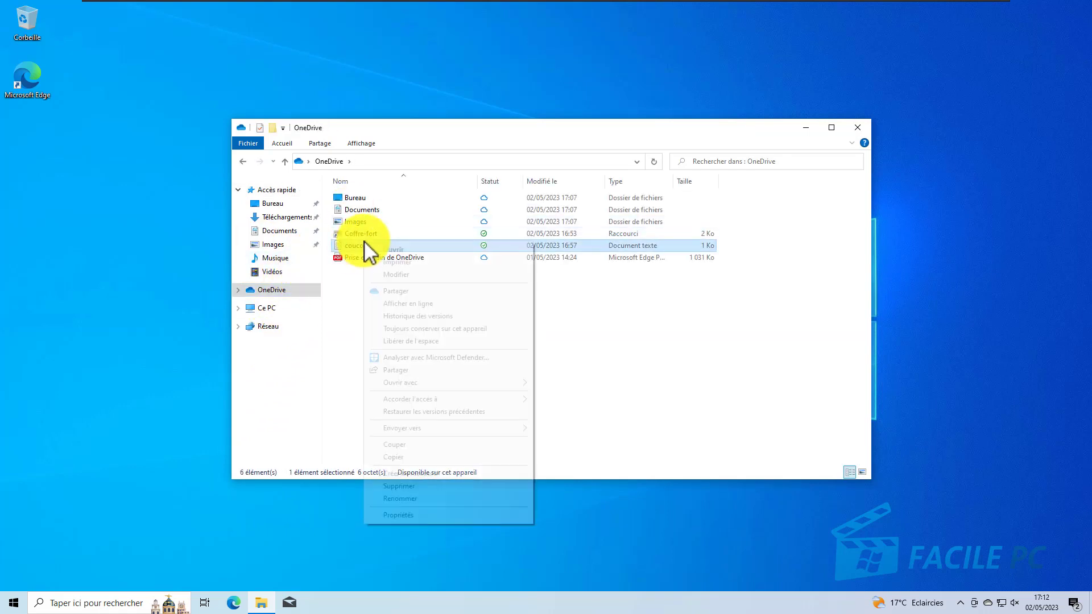
pyautogui.click(410, 289)
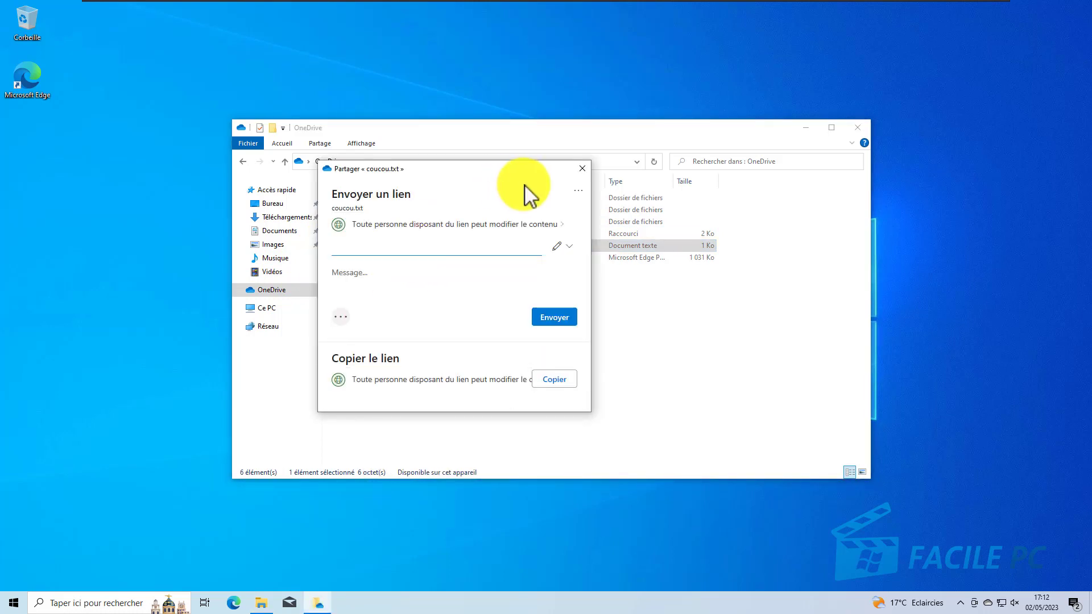
pyautogui.click(585, 166)
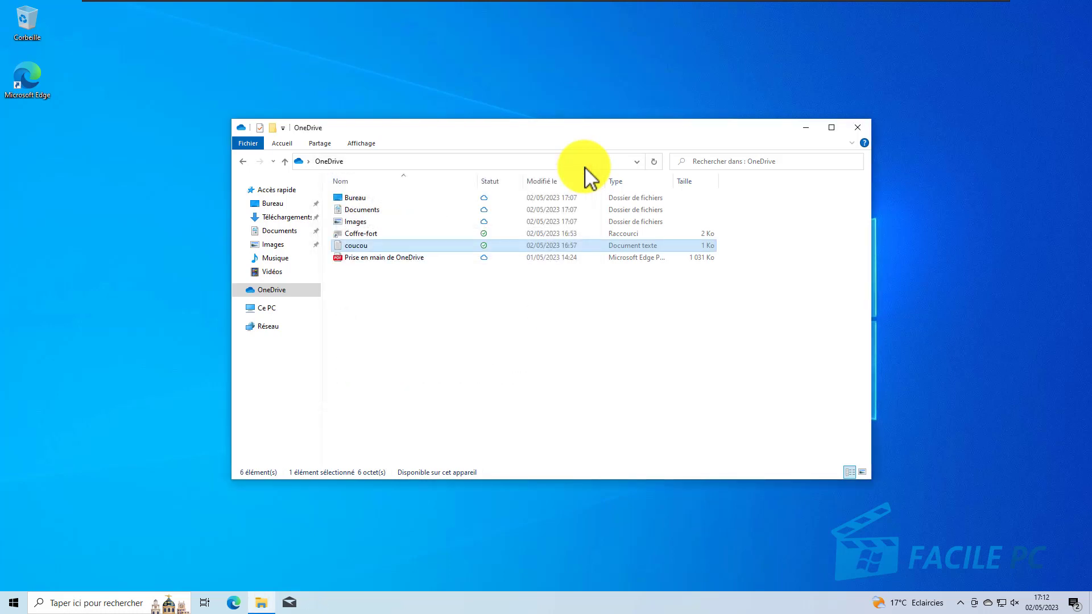